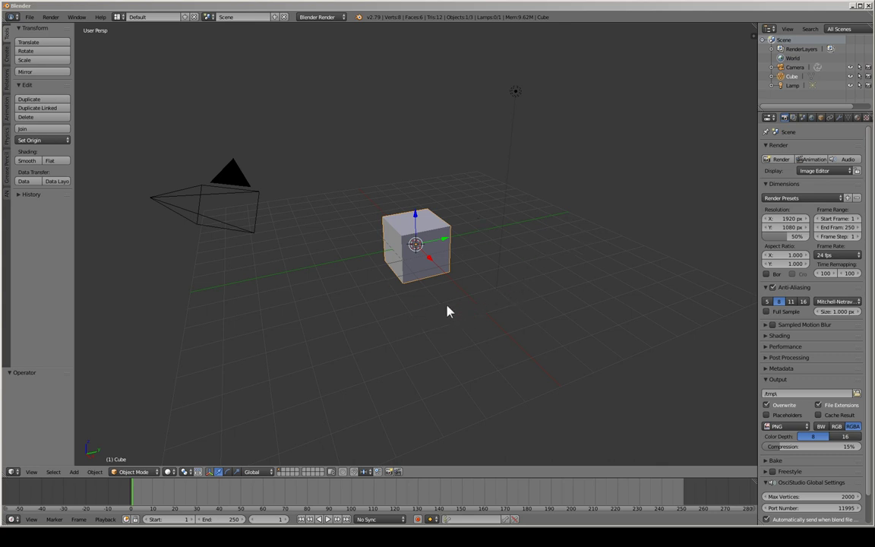
Step: Ctrl-drag down the Render panel headers, collapsing every section including OsciStudio Global Settings
{"action": "left_click_drag", "start_coordinate": [766, 145], "coordinate": [765, 277]}
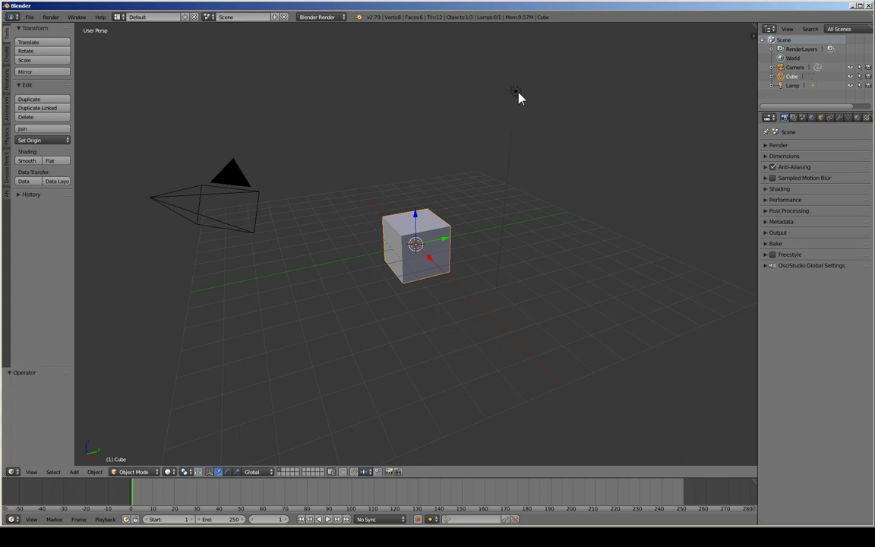
Step: Delete the camera from the scene
{"action": "right_click", "coordinate": [233, 171]}
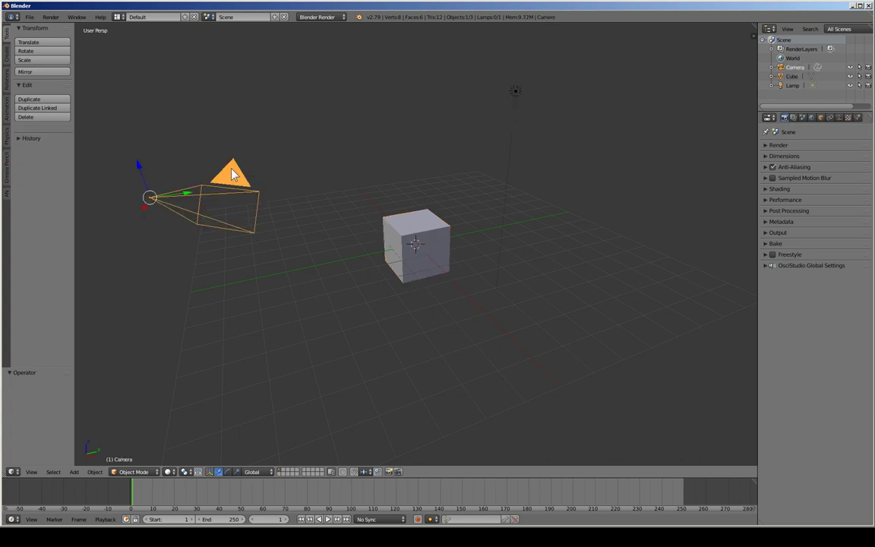
{"action": "right_click", "coordinate": [514, 90]}
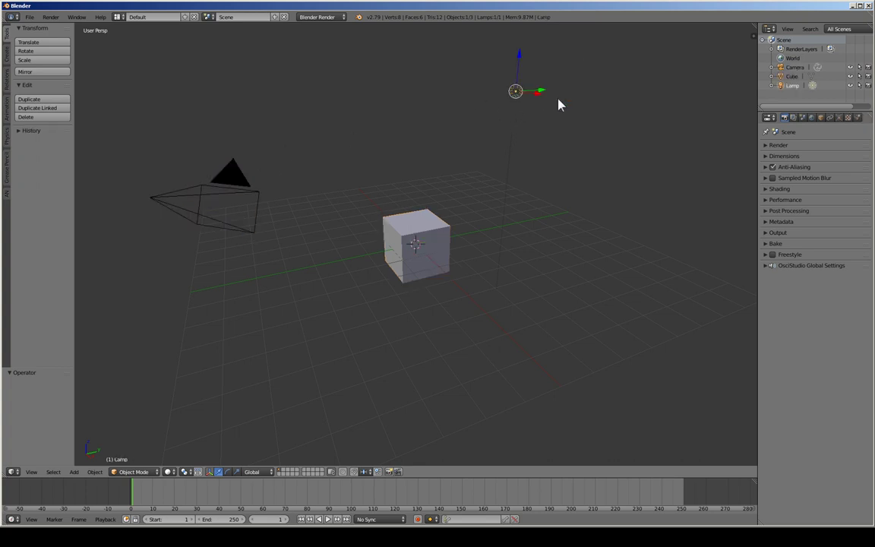
{"action": "right_click", "coordinate": [236, 186]}
{"action": "key", "text": "x"}
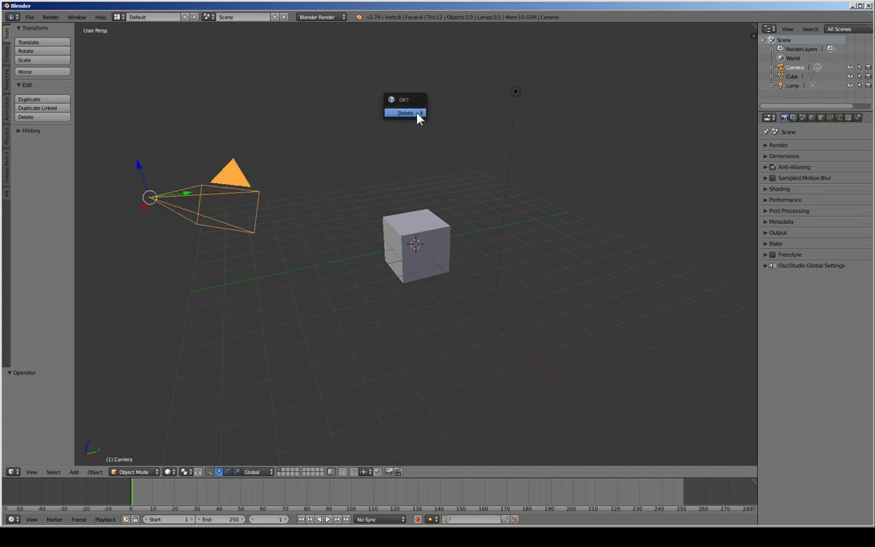
{"action": "key", "text": "x"}
{"action": "left_click", "coordinate": [283, 179]}
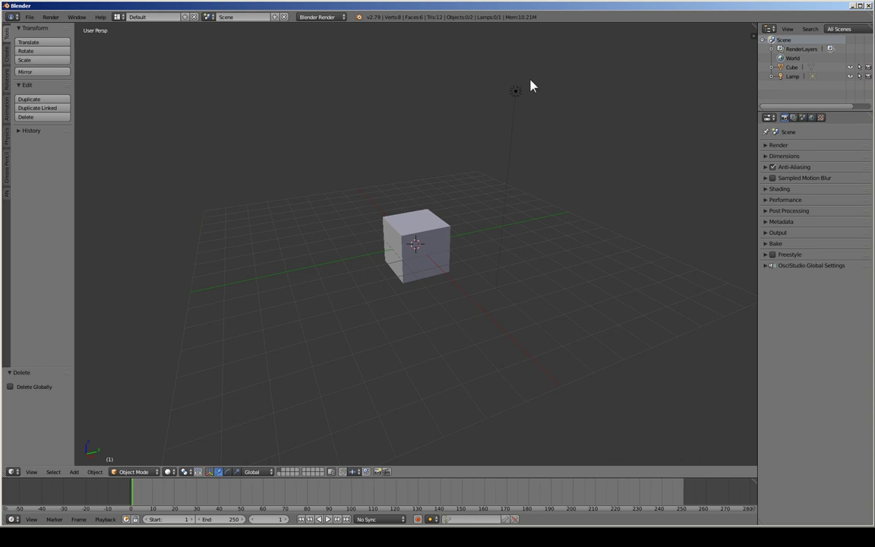
Step: Delete the lamp and zoom in on the remaining cube
{"action": "right_click", "coordinate": [516, 91]}
{"action": "key", "text": "x"}
{"action": "left_click", "coordinate": [510, 90]}
{"action": "scroll", "coordinate": [453, 250], "scroll_direction": "up", "scroll_amount": 3}
{"action": "mouse_move", "coordinate": [453, 249]}
{"action": "middle_mouse_down"}
{"action": "mouse_move", "coordinate": [542, 209]}
{"action": "mouse_move", "coordinate": [556, 221]}
{"action": "mouse_move", "coordinate": [607, 211]}
{"action": "mouse_move", "coordinate": [564, 211]}
{"action": "mouse_move", "coordinate": [572, 199]}
{"action": "middle_mouse_up"}
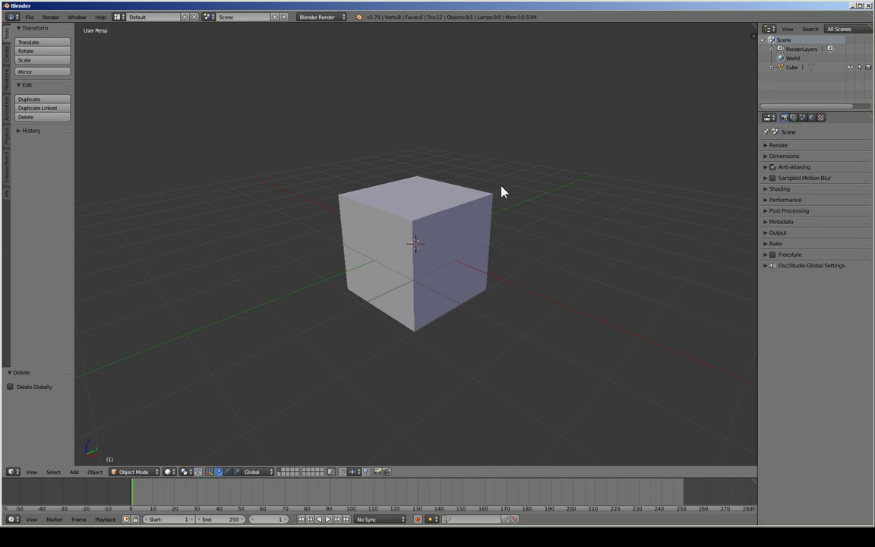
Step: Switch to wireframe shading, select the cube and orbit around it
{"action": "key", "text": "z"}
{"action": "right_click", "coordinate": [437, 221]}
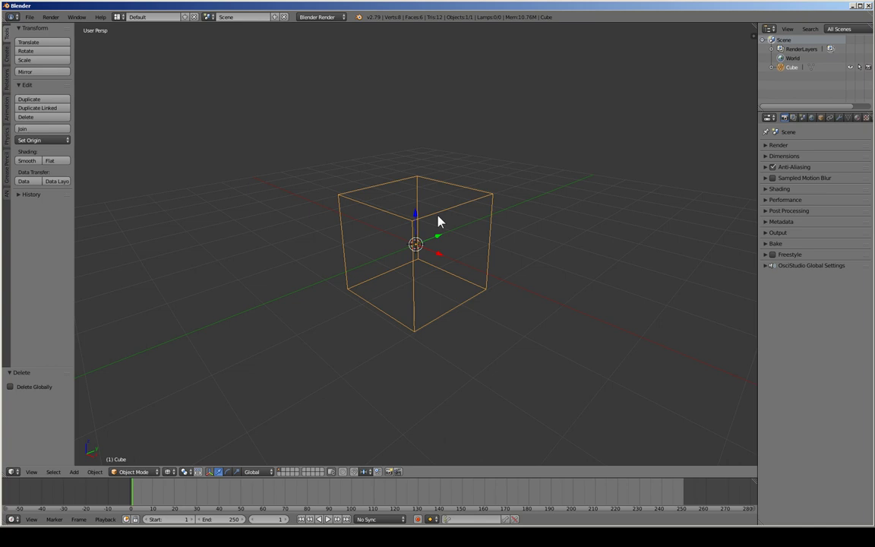
{"action": "middle_click_drag", "start_coordinate": [483, 228], "coordinate": [575, 220]}
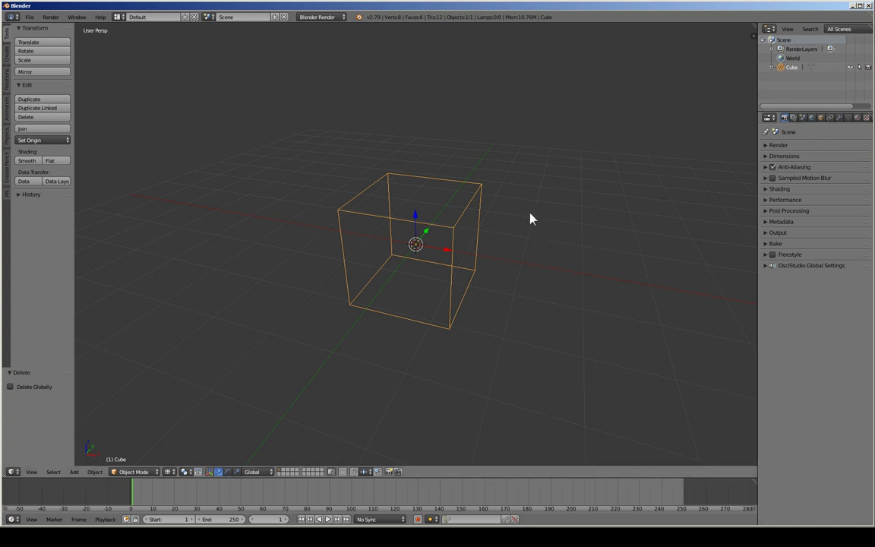
{"action": "middle_click_drag", "start_coordinate": [530, 219], "coordinate": [529, 211]}
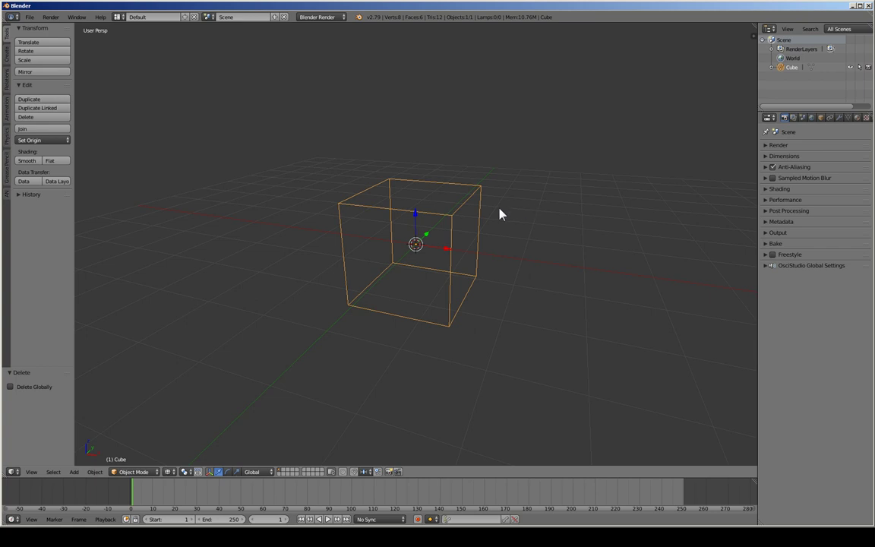
{"action": "scroll", "coordinate": [500, 214], "scroll_direction": "up", "scroll_amount": 1}
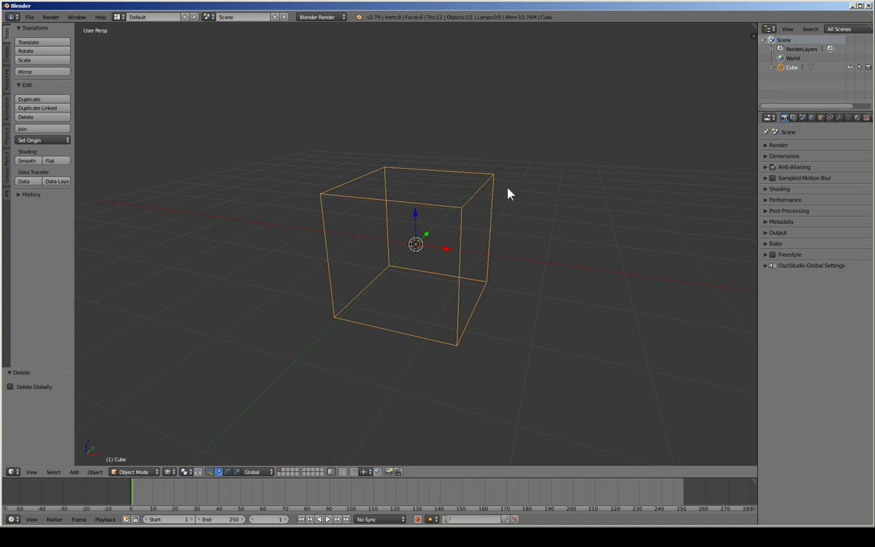
{"action": "middle_click_drag", "start_coordinate": [533, 201], "coordinate": [521, 208]}
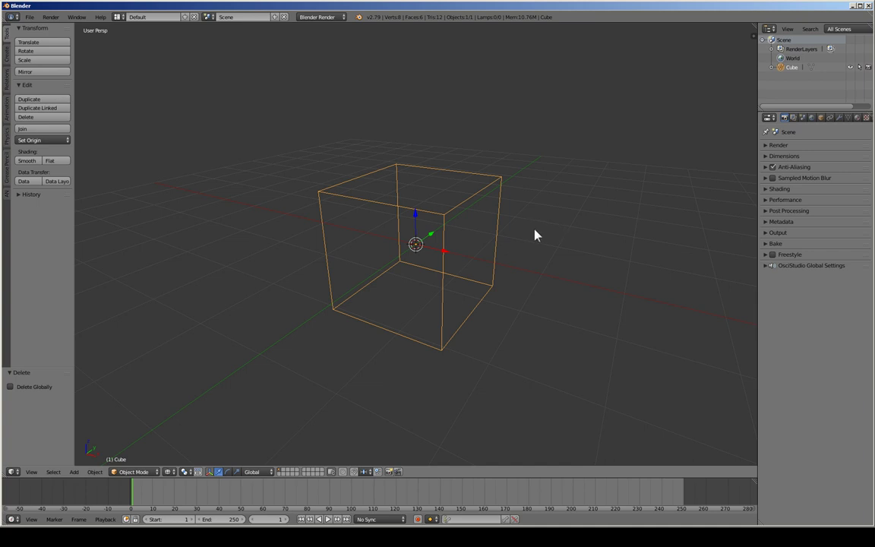
{"action": "mouse_move", "coordinate": [559, 231]}
{"action": "middle_mouse_down"}
{"action": "mouse_move", "coordinate": [541, 237]}
{"action": "mouse_move", "coordinate": [513, 221]}
{"action": "mouse_move", "coordinate": [551, 232]}
{"action": "middle_mouse_up"}
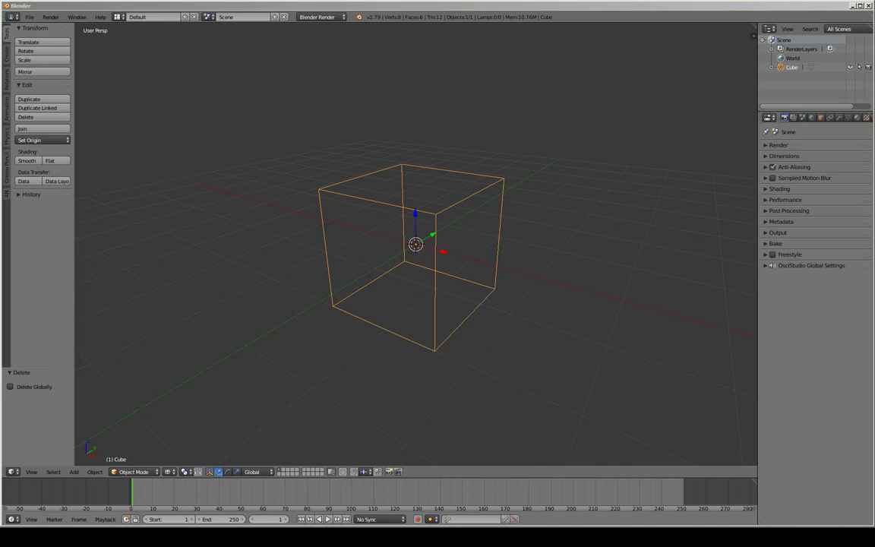
Step: Bring OsciStudio forward and shrink its full-screen settings window into a smaller floating window
{"action": "key", "text": "alt+Tab"}
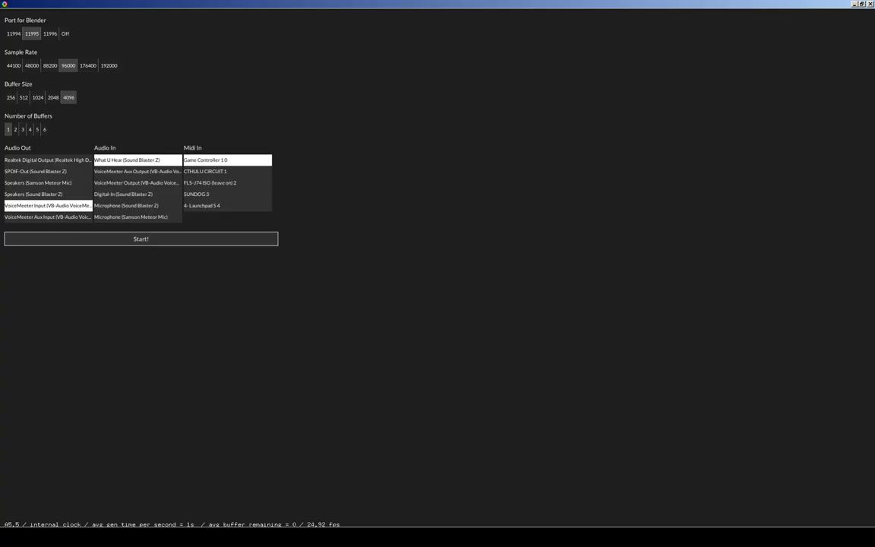
{"action": "double_click", "coordinate": [361, 10]}
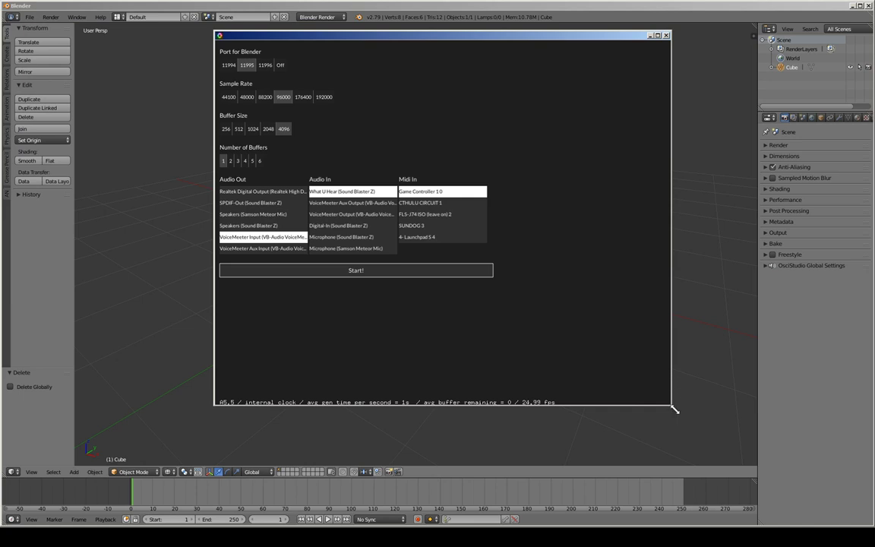
{"action": "left_click_drag", "start_coordinate": [673, 407], "coordinate": [600, 390]}
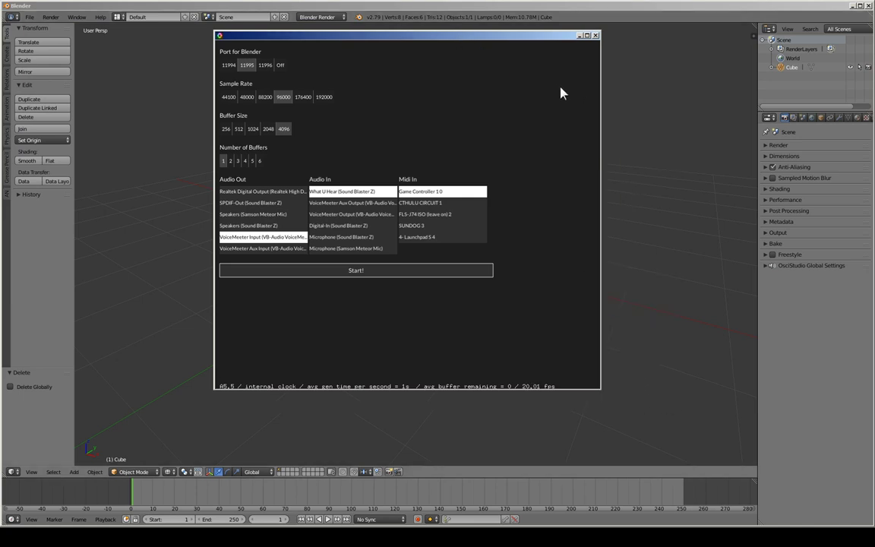
{"action": "left_click_drag", "start_coordinate": [455, 36], "coordinate": [506, 79]}
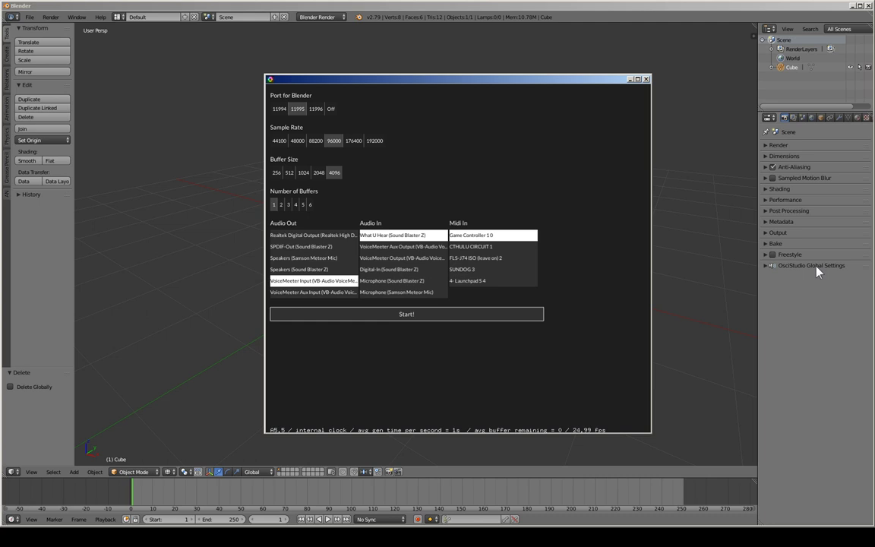
Step: Expand Blender's OsciStudio Global Settings (port 11995, 2000 vertices) and reposition OsciStudio's window
{"action": "left_click", "coordinate": [770, 267]}
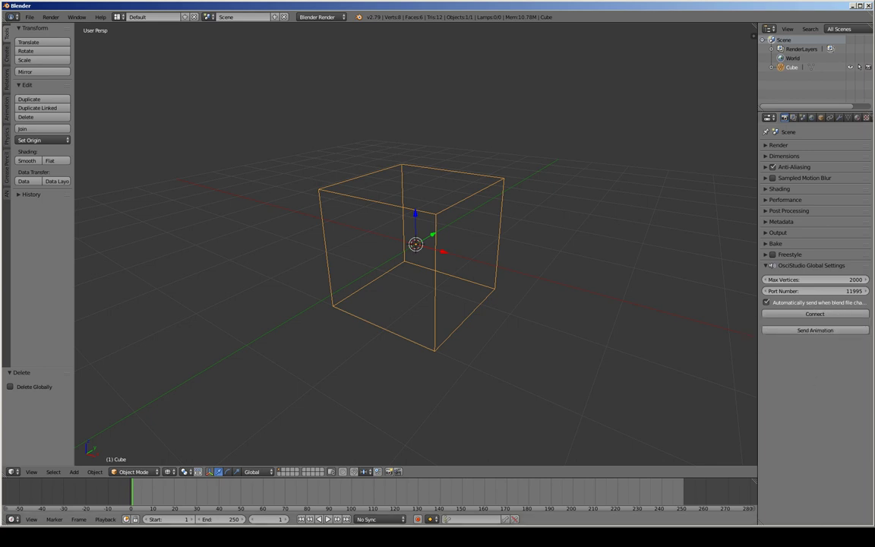
{"action": "left_click_drag", "start_coordinate": [550, 91], "coordinate": [617, 108]}
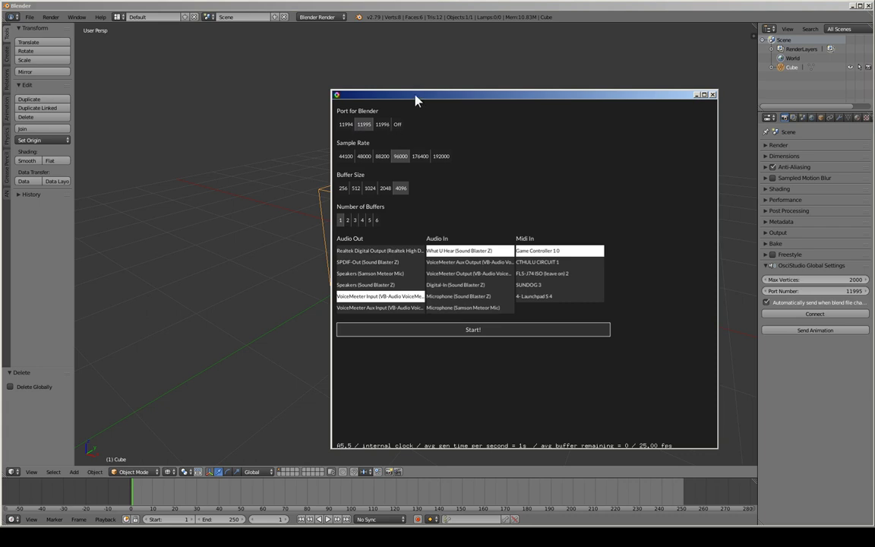
{"action": "left_click_drag", "start_coordinate": [416, 98], "coordinate": [407, 98]}
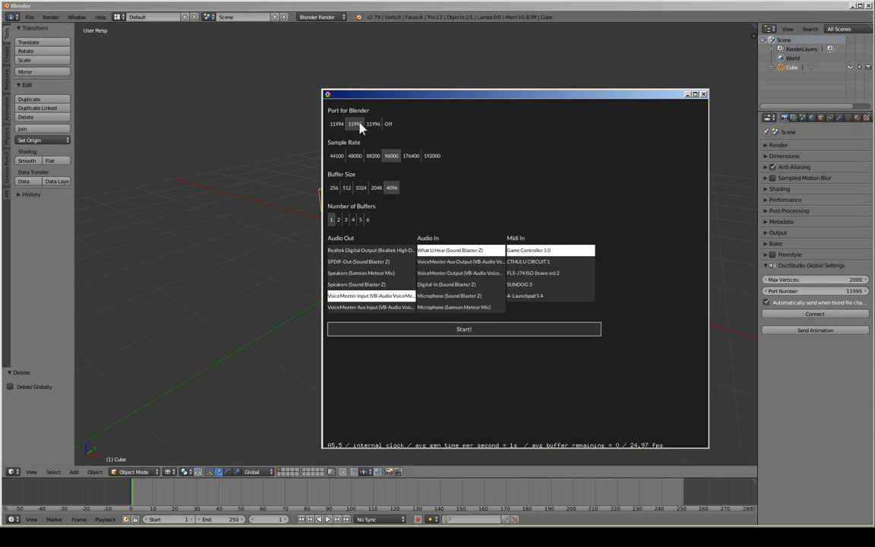
{"action": "left_click_drag", "start_coordinate": [470, 95], "coordinate": [476, 95]}
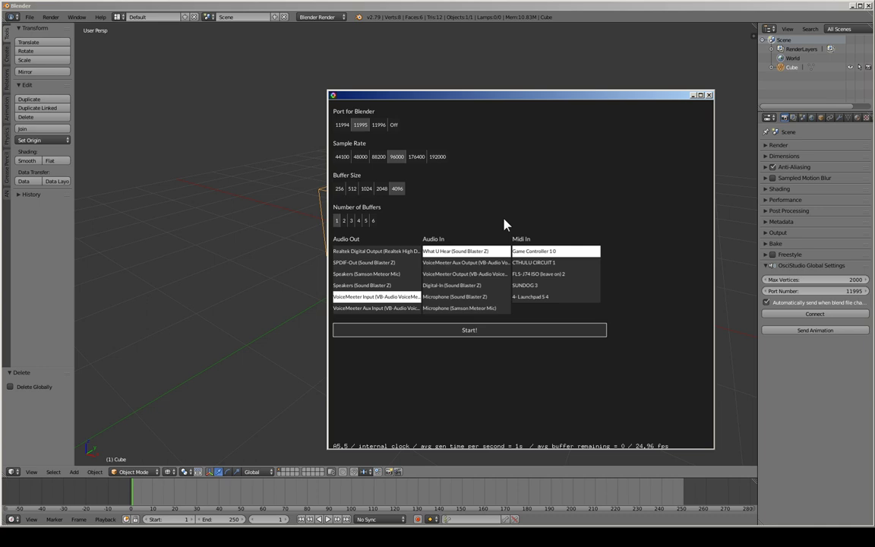
Step: Start the synthesizer and widen its window to reveal columns 2 through 5
{"action": "left_click_drag", "start_coordinate": [524, 95], "coordinate": [519, 69]}
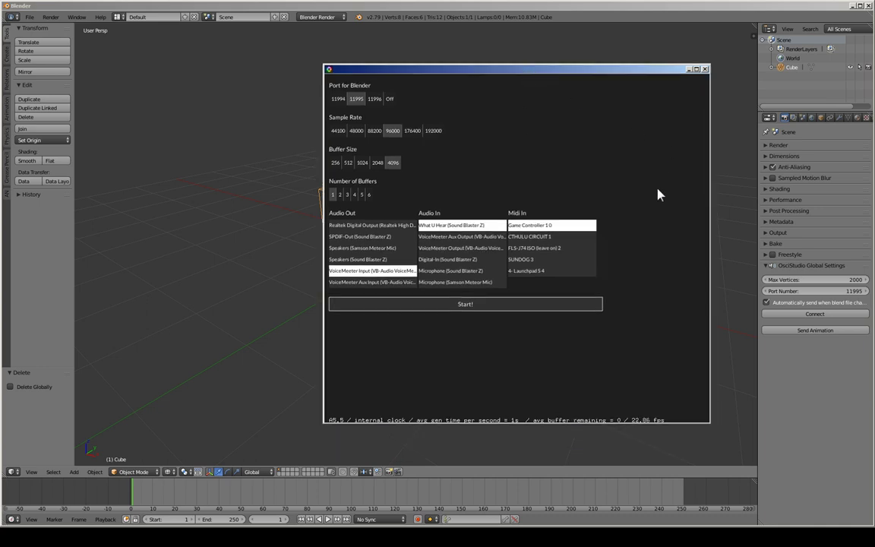
{"action": "left_click", "coordinate": [467, 303]}
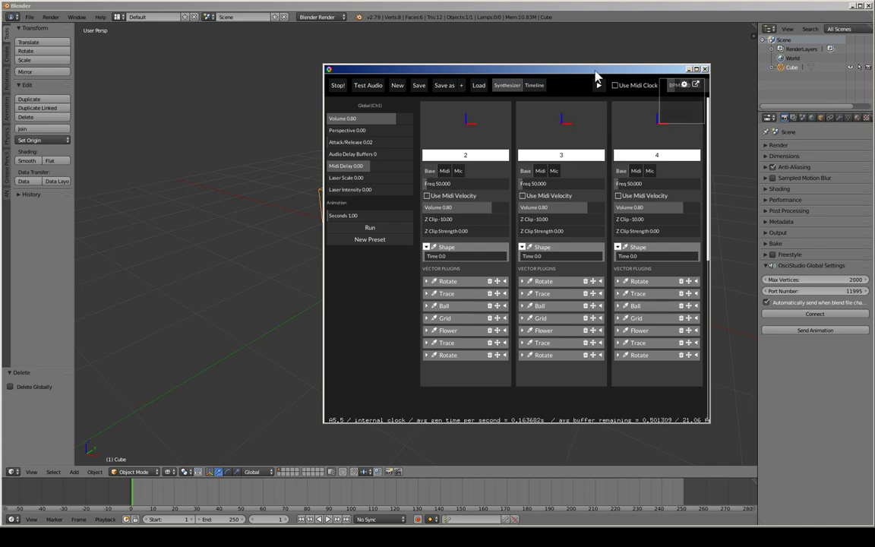
{"action": "left_click_drag", "start_coordinate": [595, 69], "coordinate": [379, 83]}
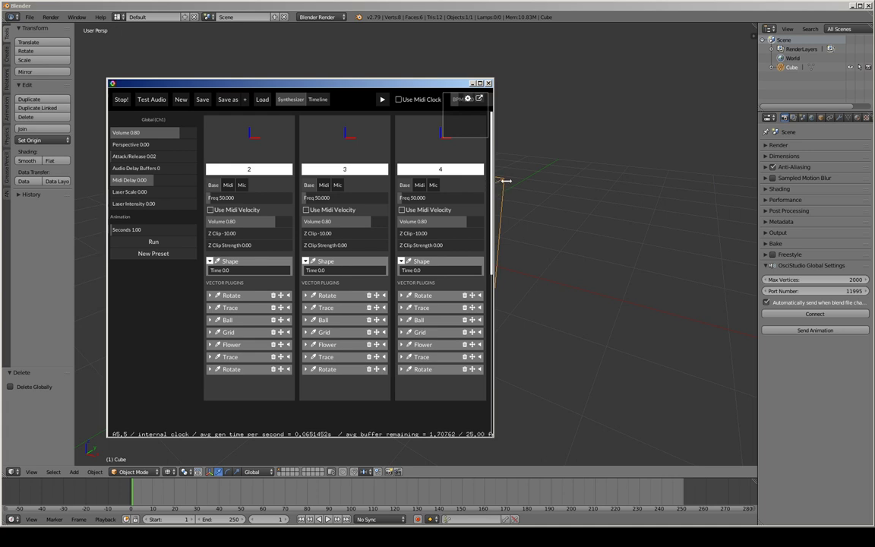
{"action": "left_click_drag", "start_coordinate": [493, 188], "coordinate": [657, 189]}
Step: Open the Oscilloscope Preview, move it aside, then close it again
{"action": "left_click", "coordinate": [642, 98]}
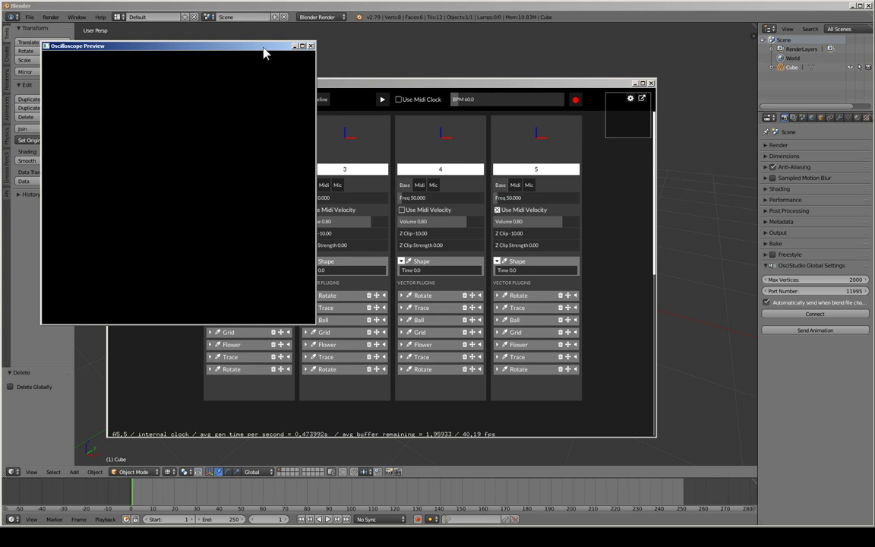
{"action": "left_click_drag", "start_coordinate": [264, 47], "coordinate": [686, 155]}
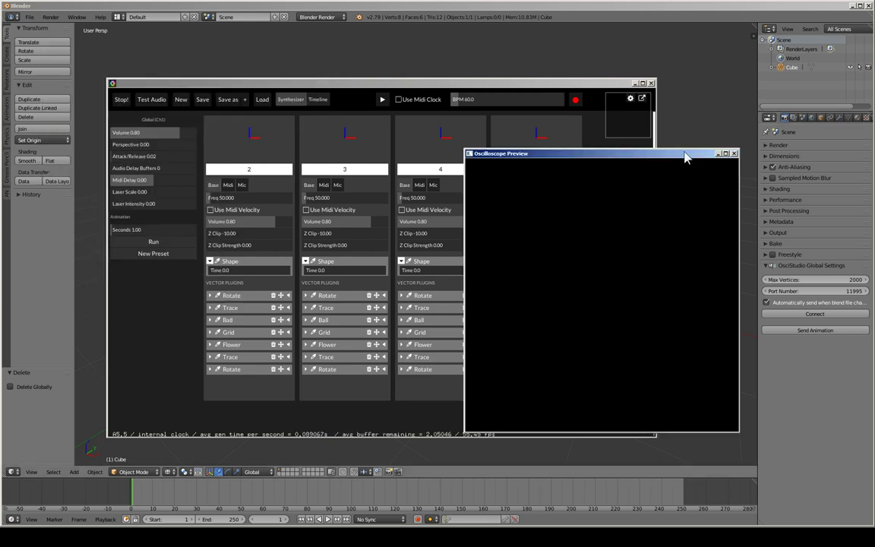
{"action": "left_click", "coordinate": [734, 154]}
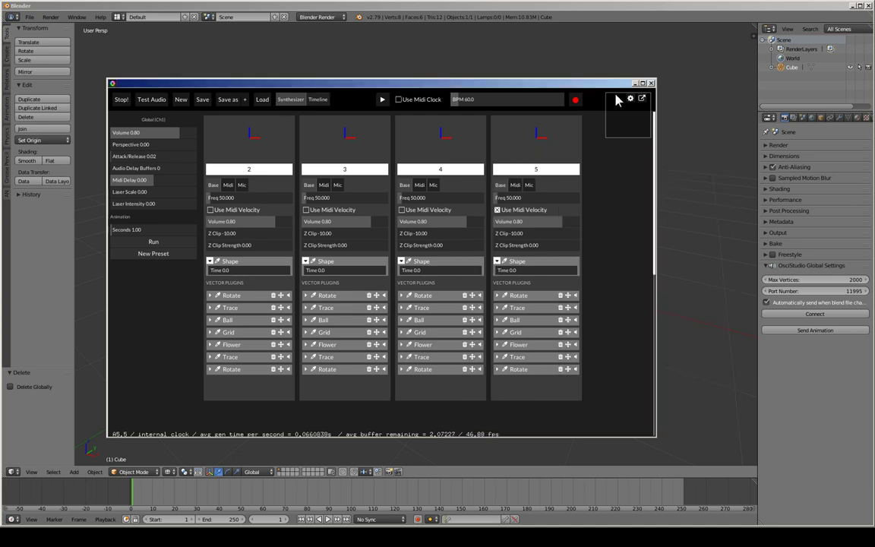
{"action": "left_click_drag", "start_coordinate": [617, 82], "coordinate": [612, 82]}
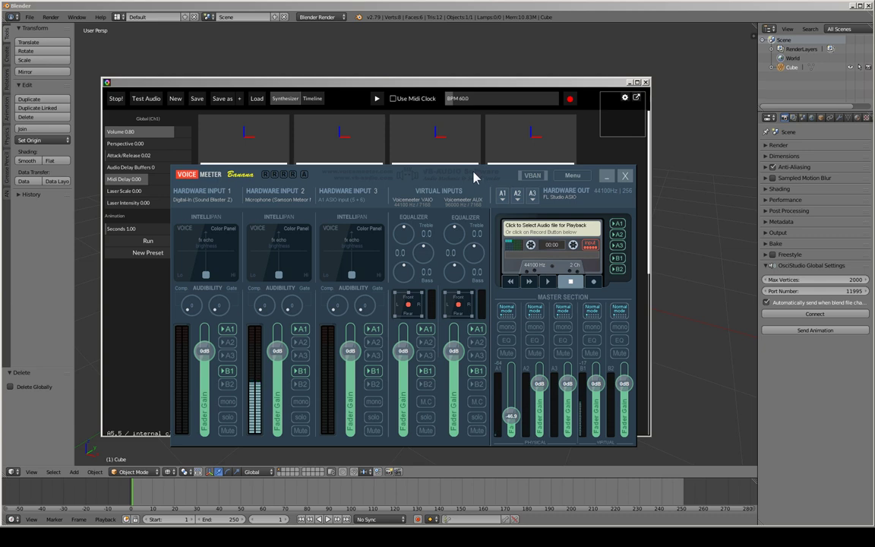
{"action": "mouse_move", "coordinate": [474, 173]}
{"action": "left_mouse_down"}
{"action": "mouse_move", "coordinate": [487, 174]}
{"action": "mouse_move", "coordinate": [0, 152]}
{"action": "left_mouse_up"}
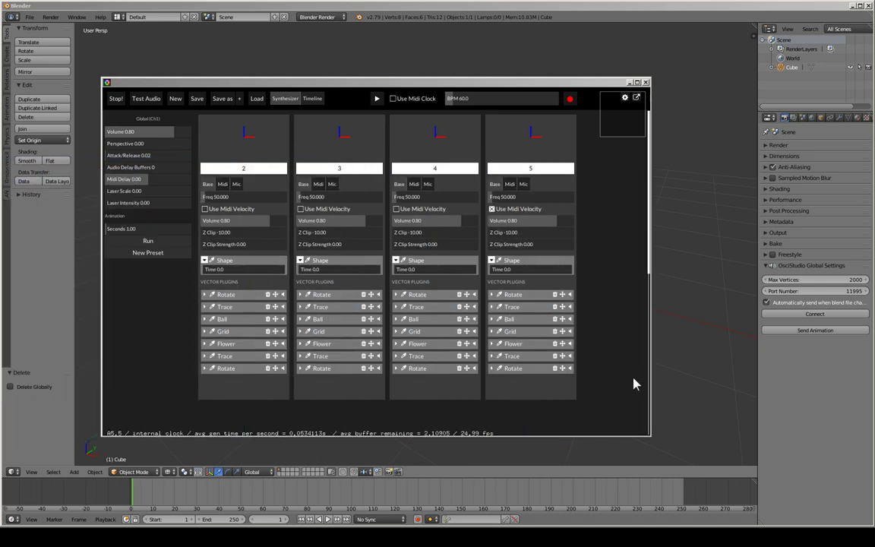
{"action": "left_click", "coordinate": [502, 86]}
{"action": "left_click_drag", "start_coordinate": [500, 86], "coordinate": [493, 85]}
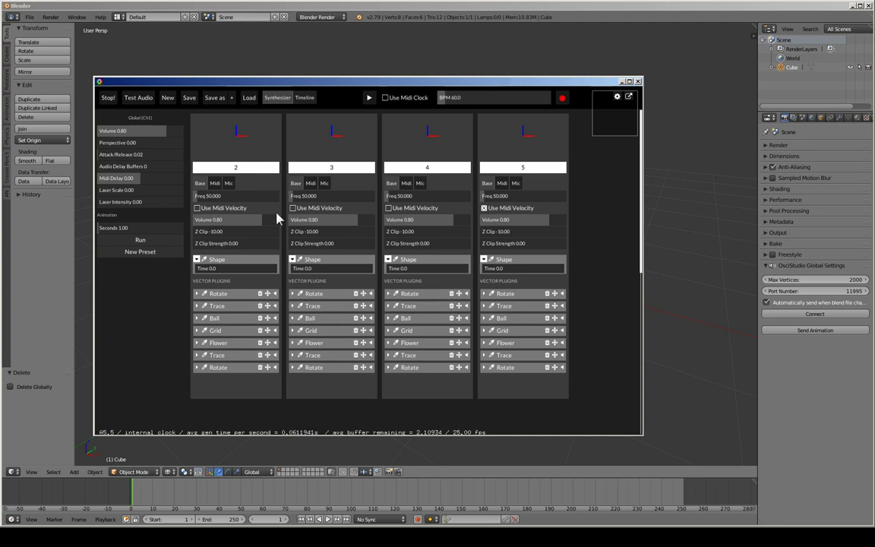
Step: Connect Blender to OsciStudio from the Global Settings panel
{"action": "left_click_drag", "start_coordinate": [369, 84], "coordinate": [372, 84]}
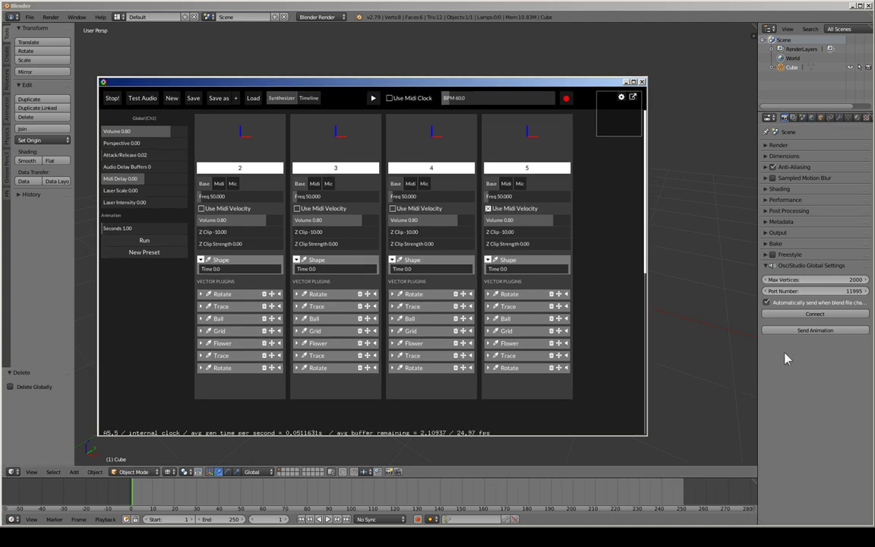
{"action": "left_click_drag", "start_coordinate": [556, 82], "coordinate": [554, 334]}
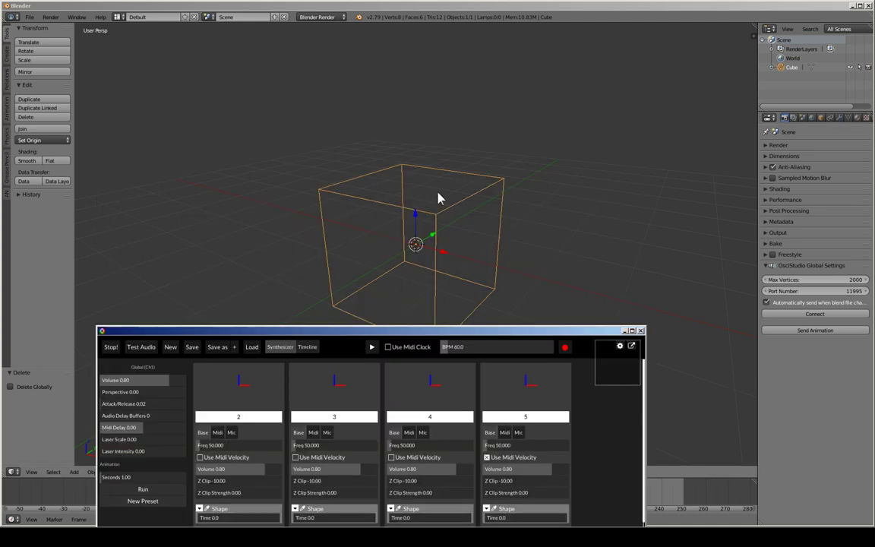
{"action": "left_click_drag", "start_coordinate": [492, 335], "coordinate": [520, 128]}
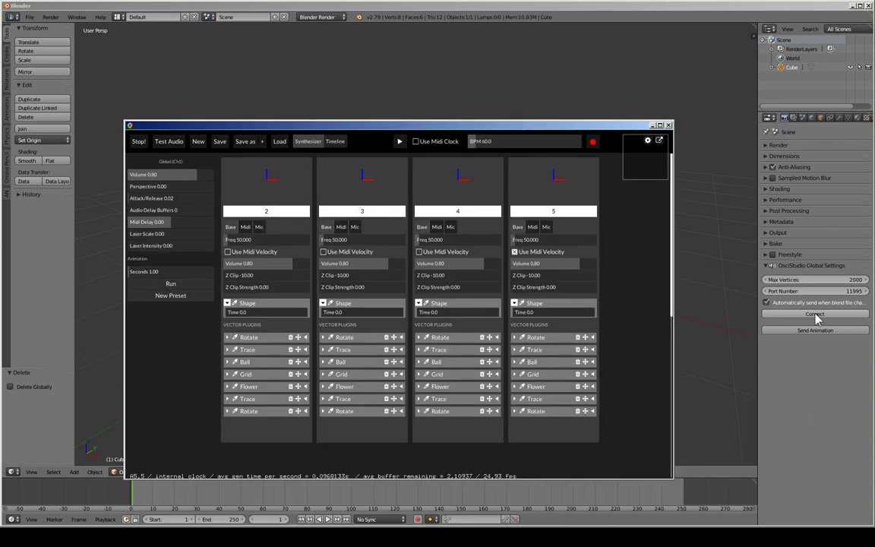
{"action": "left_click", "coordinate": [839, 314]}
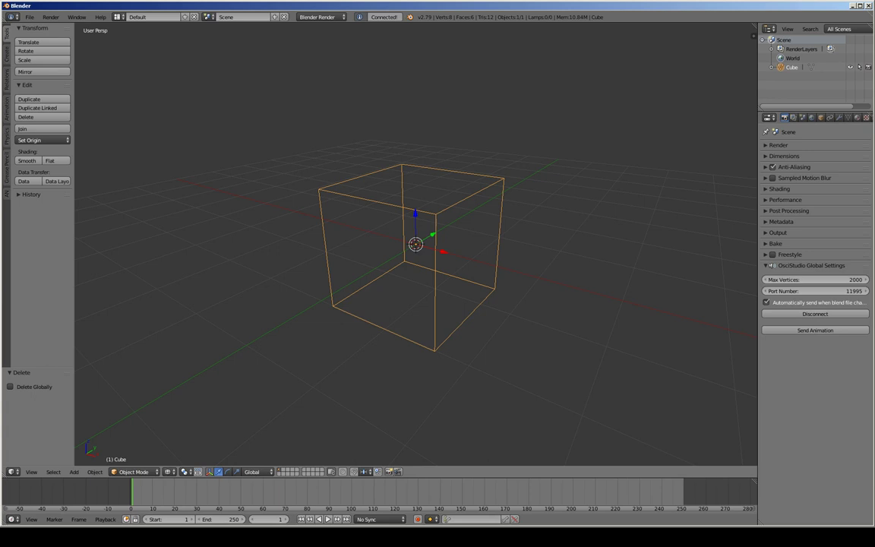
Step: Move the synthesizer window down out of the way and refocus Blender's cube viewport
{"action": "key", "text": "alt+Tab"}
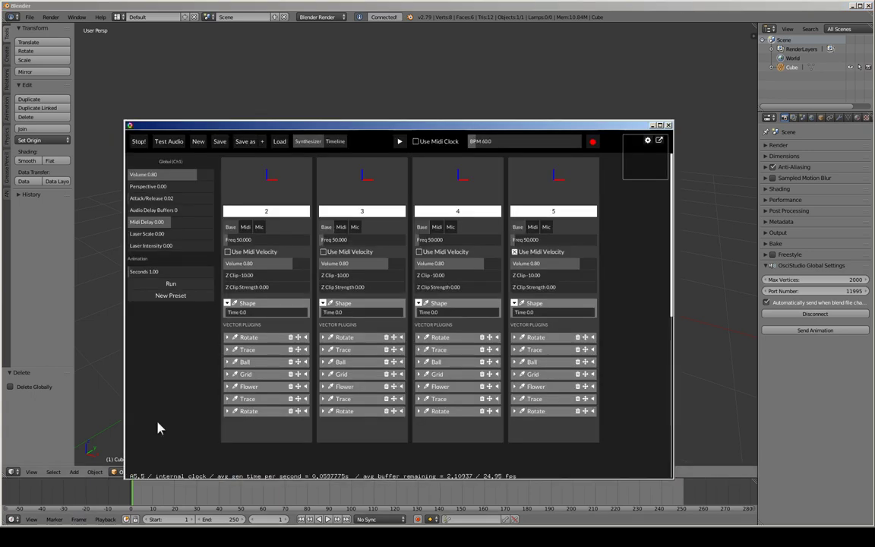
{"action": "left_click_drag", "start_coordinate": [545, 119], "coordinate": [595, 134]}
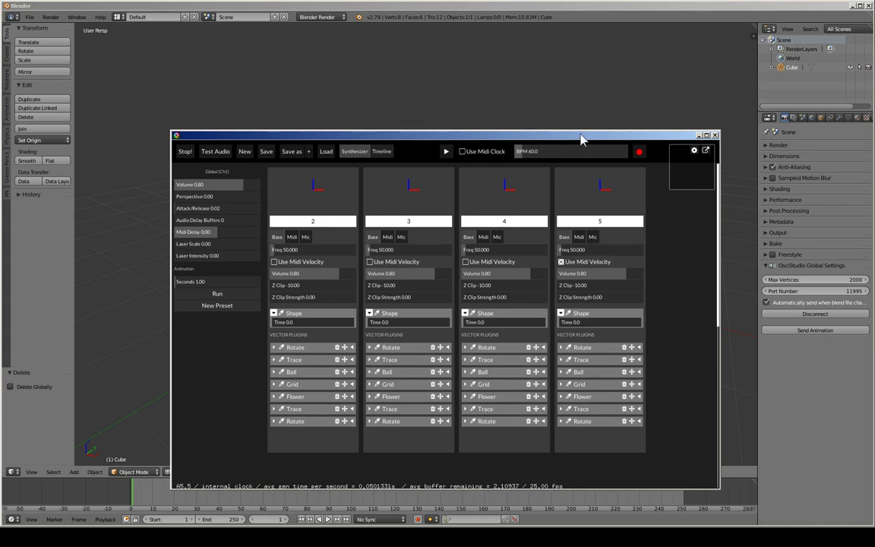
{"action": "left_click_drag", "start_coordinate": [581, 137], "coordinate": [689, 124]}
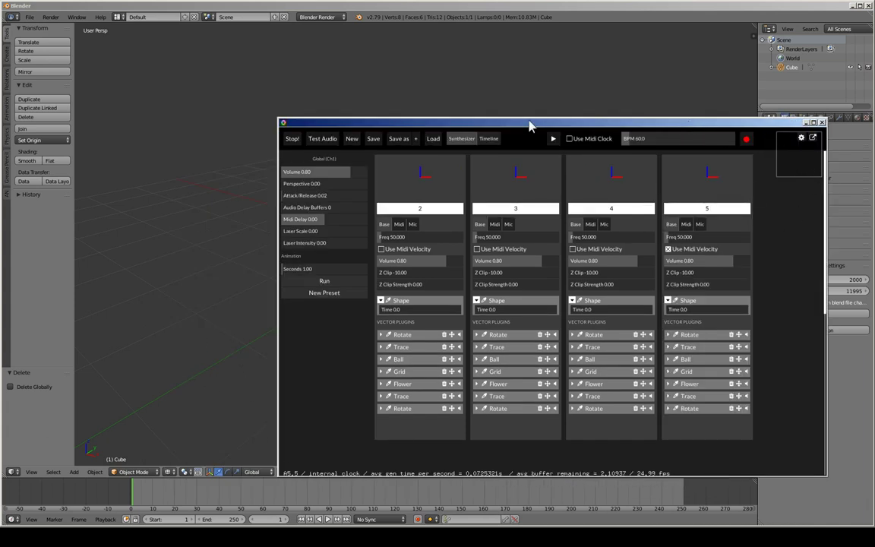
{"action": "mouse_move", "coordinate": [538, 122]}
{"action": "left_mouse_down"}
{"action": "mouse_move", "coordinate": [559, 155]}
{"action": "mouse_move", "coordinate": [406, 358]}
{"action": "left_mouse_up"}
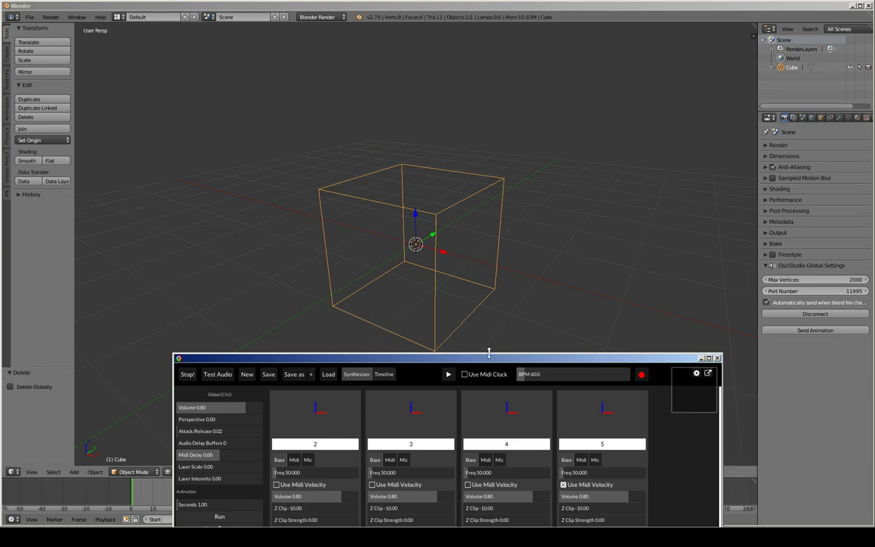
{"action": "left_click_drag", "start_coordinate": [495, 358], "coordinate": [542, 116]}
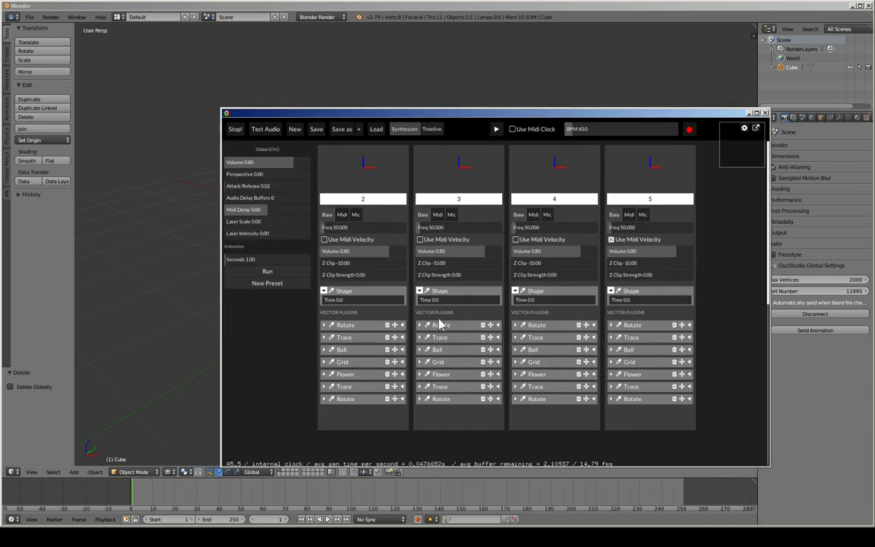
{"action": "left_click_drag", "start_coordinate": [606, 114], "coordinate": [596, 274]}
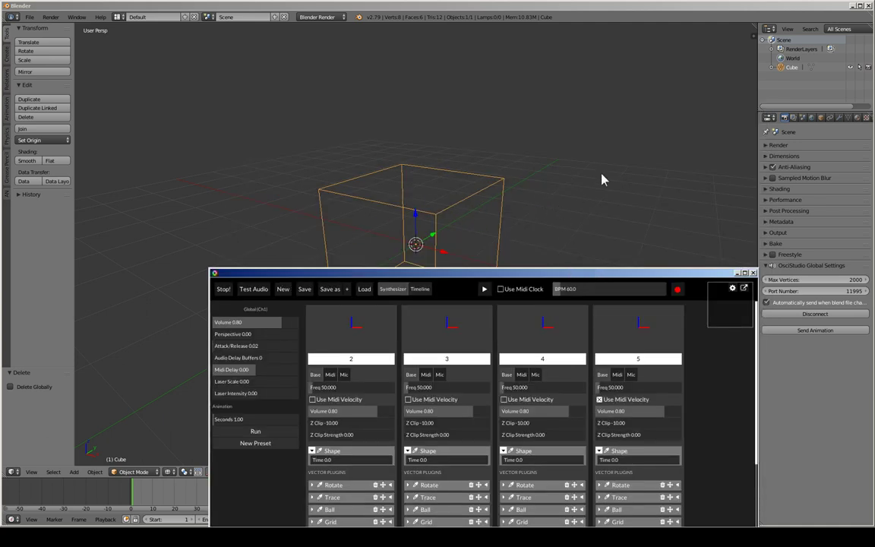
{"action": "left_click", "coordinate": [588, 4]}
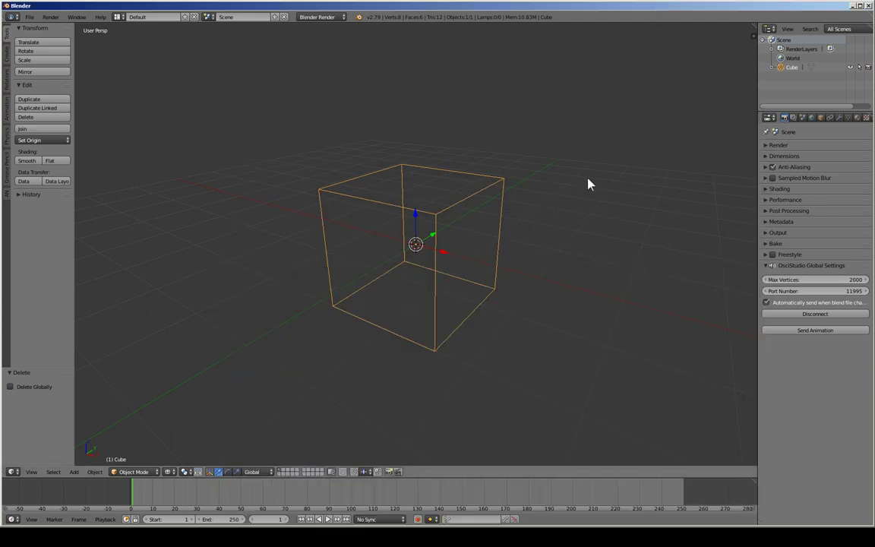
Step: Toggle edit mode to send the cube's geometry and pop out the Oscilloscope Preview window
{"action": "key", "text": "Tab"}
{"action": "key", "text": "Tab"}
{"action": "key", "text": "alt+Tab"}
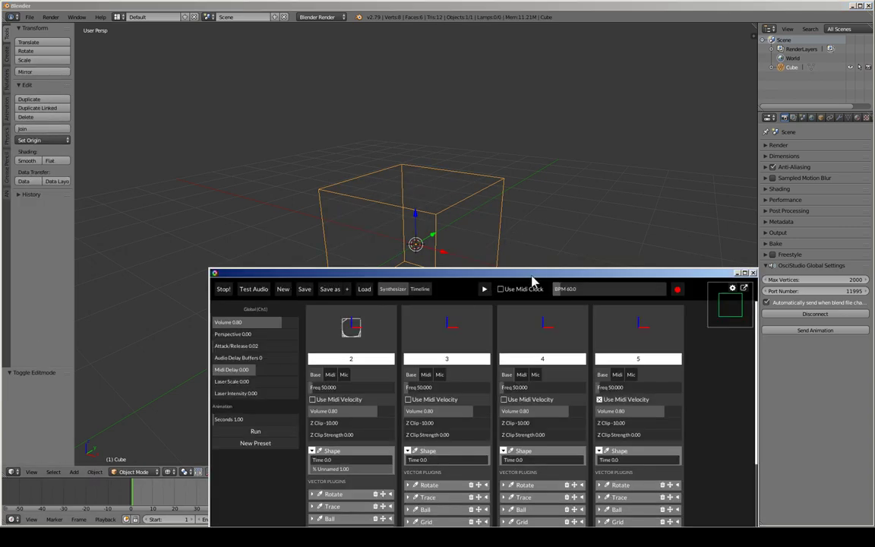
{"action": "left_click_drag", "start_coordinate": [531, 279], "coordinate": [499, 84]}
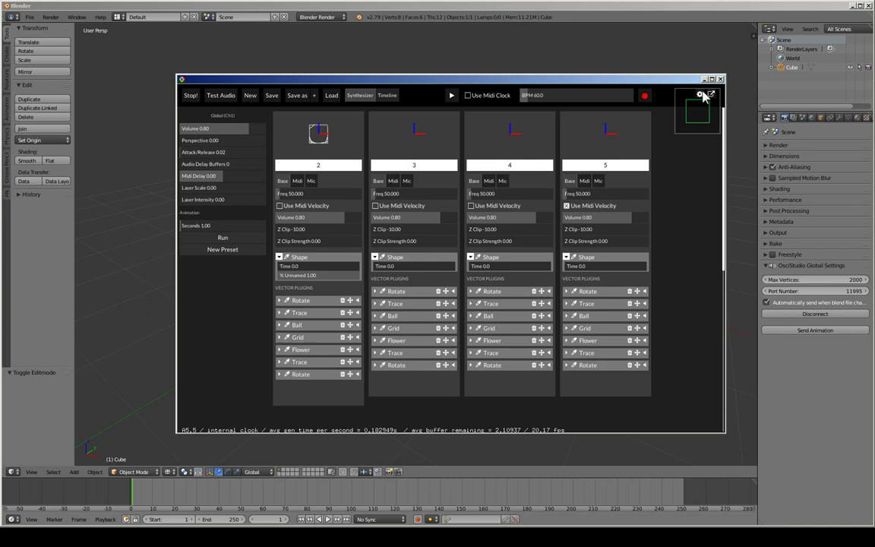
{"action": "left_click", "coordinate": [710, 93]}
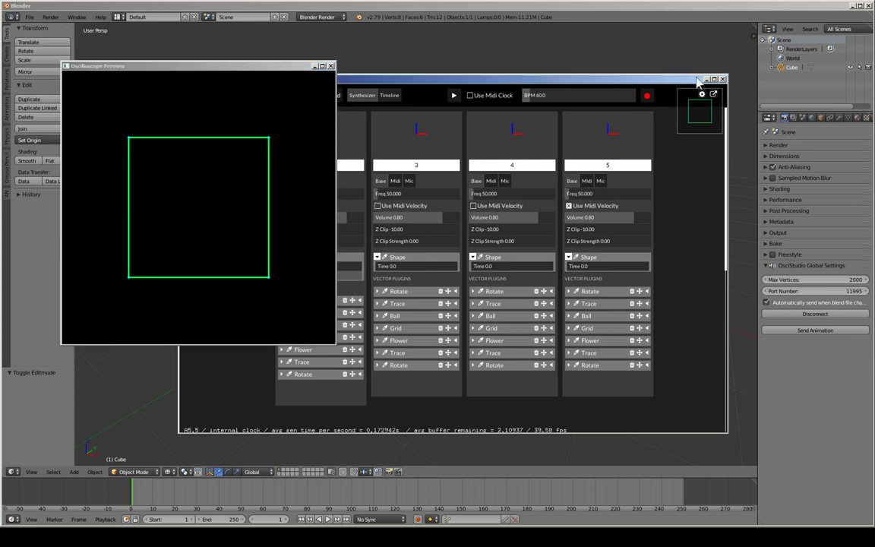
Step: Arrange the preview beside Blender's viewport, showing the cube as a green square
{"action": "left_click_drag", "start_coordinate": [672, 90], "coordinate": [739, 111]}
{"action": "mouse_move", "coordinate": [289, 66]}
{"action": "left_mouse_down"}
{"action": "mouse_move", "coordinate": [278, 58]}
{"action": "mouse_move", "coordinate": [835, 157]}
{"action": "left_mouse_up"}
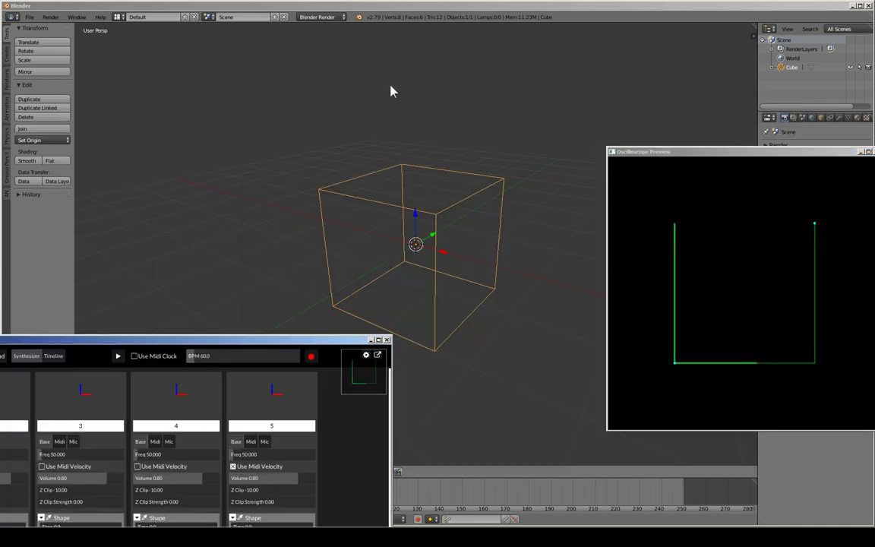
{"action": "left_click_drag", "start_coordinate": [348, 339], "coordinate": [345, 162]}
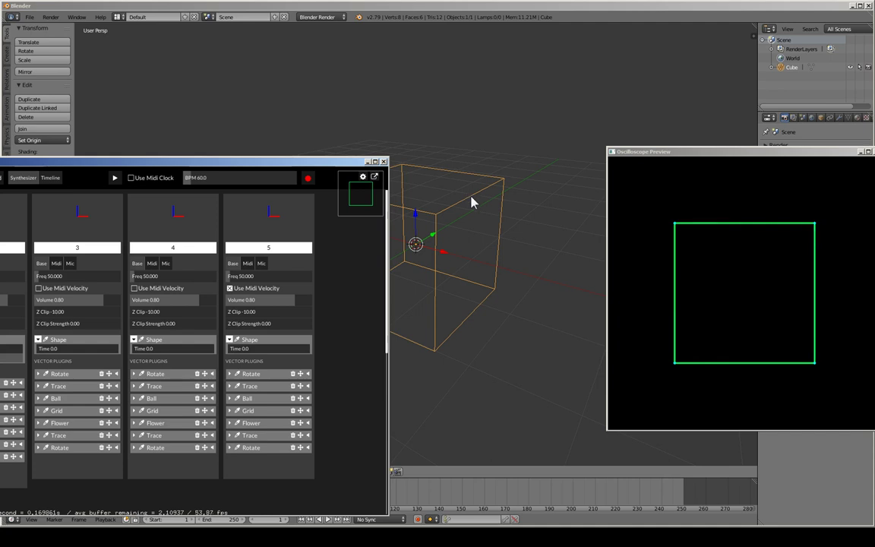
{"action": "right_click", "coordinate": [514, 212]}
{"action": "left_click_drag", "start_coordinate": [724, 154], "coordinate": [654, 155]}
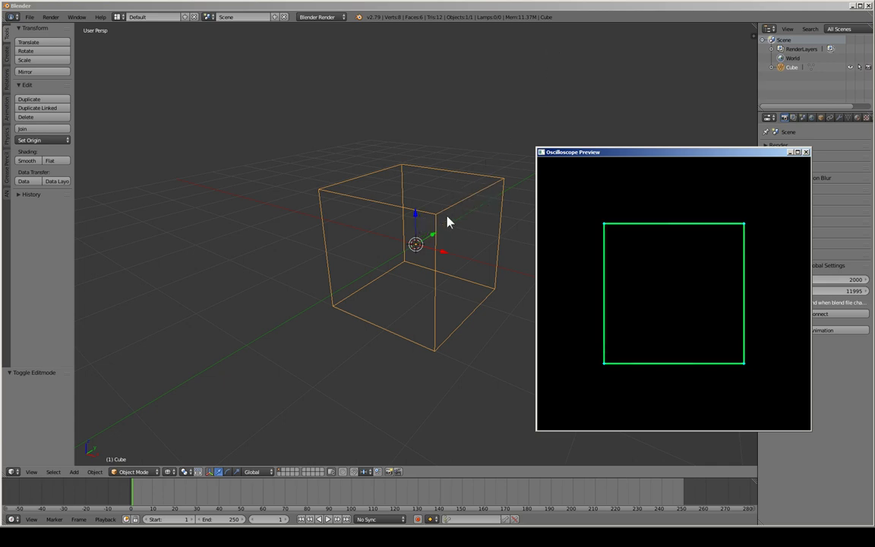
Step: Scale the cube to about 0.757, rotate it, then undo the rotation back to upright
{"action": "key", "text": "s"}
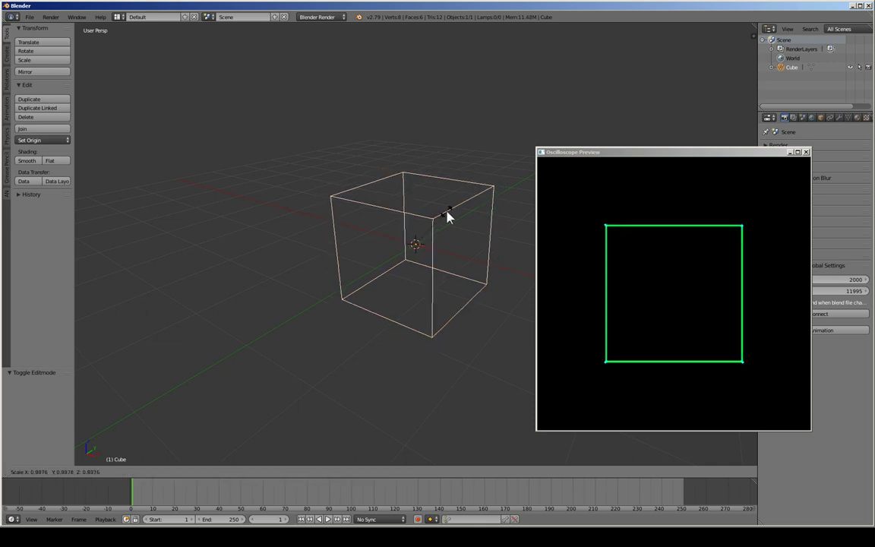
{"action": "left_click", "coordinate": [441, 224]}
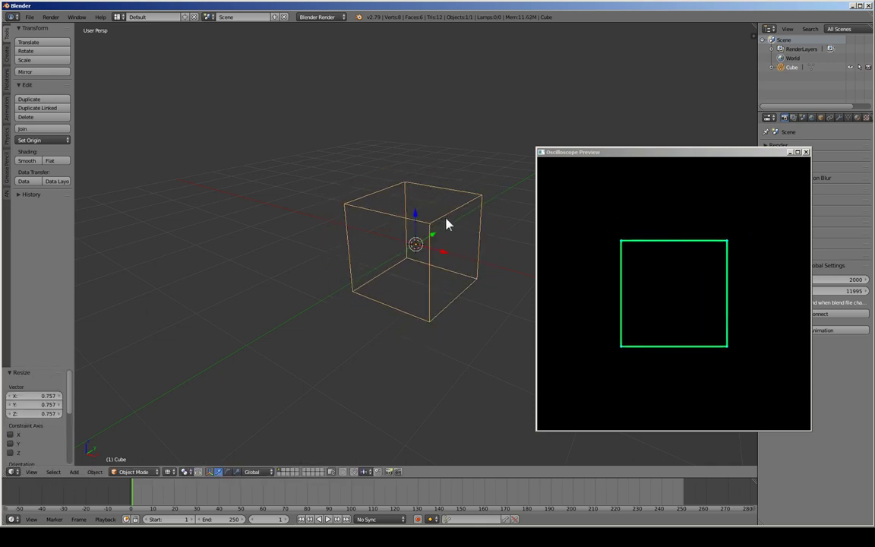
{"action": "key", "text": "r"}
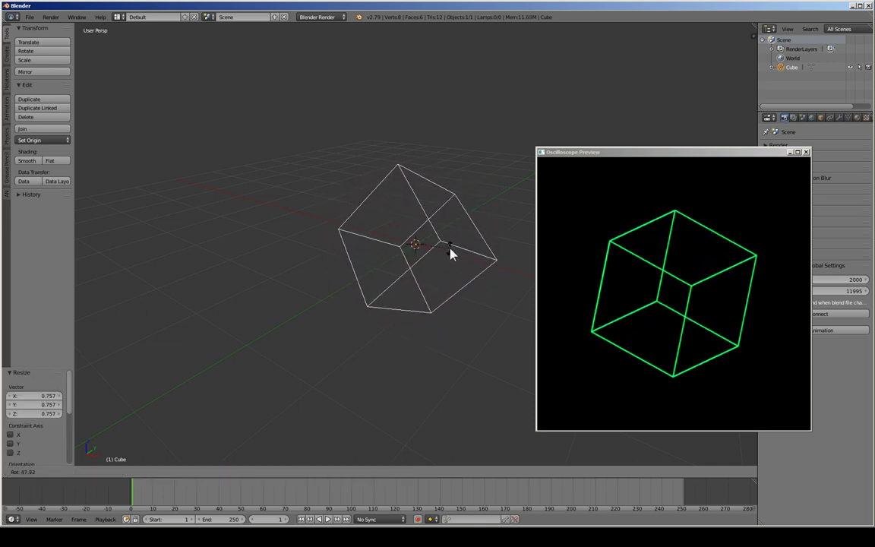
{"action": "left_click", "coordinate": [462, 262]}
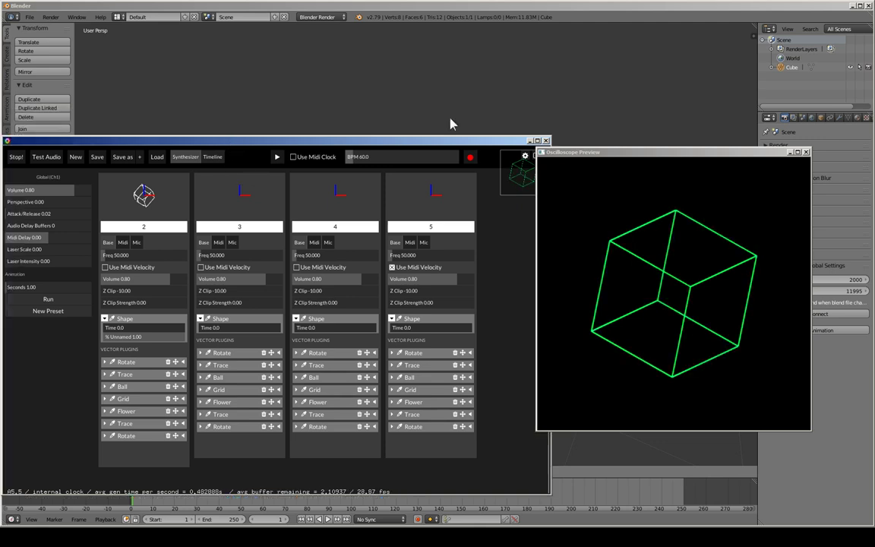
{"action": "left_click", "coordinate": [498, 7]}
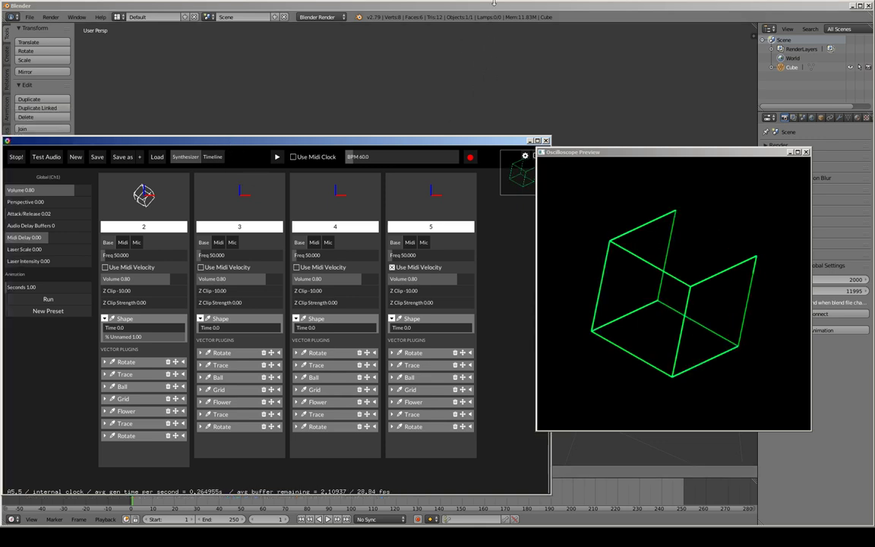
{"action": "key", "text": "ctrl+z"}
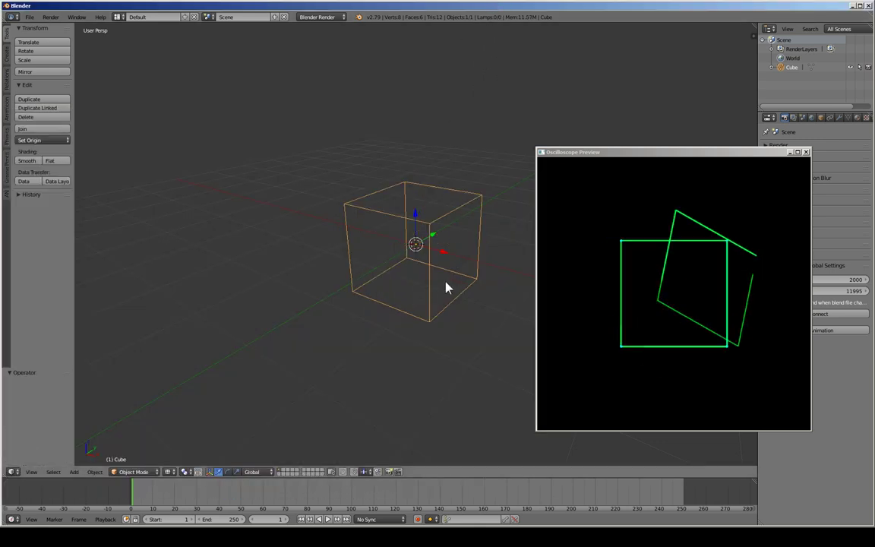
{"action": "left_click", "coordinate": [91, 512]}
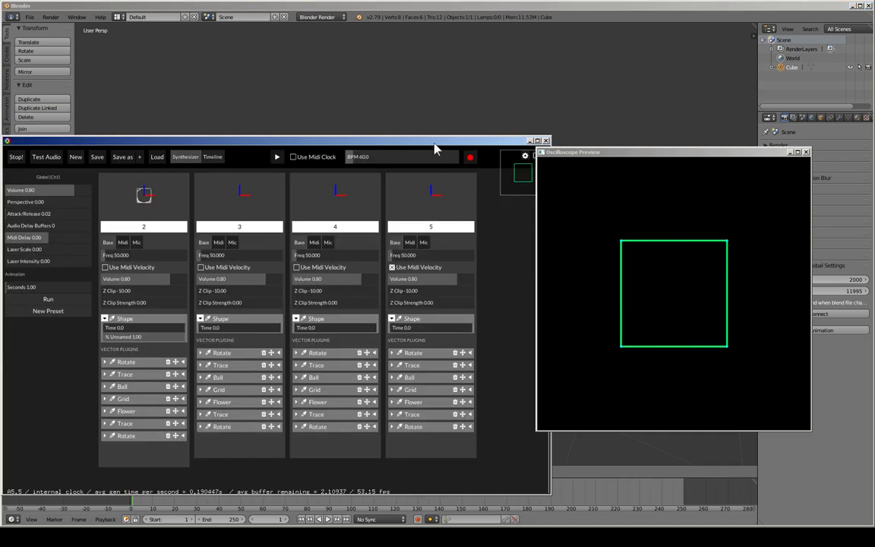
Step: Expand column 2's Rotate plugin, showing X, Y, Spin and LFO all at zero
{"action": "left_click_drag", "start_coordinate": [434, 148], "coordinate": [456, 154]}
{"action": "left_click_drag", "start_coordinate": [668, 152], "coordinate": [702, 162]}
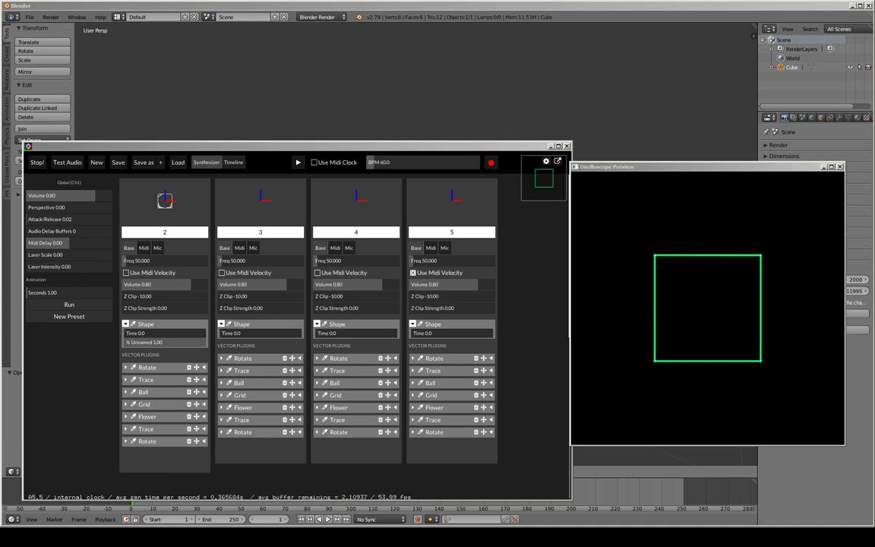
{"action": "left_click_drag", "start_coordinate": [430, 149], "coordinate": [458, 150]}
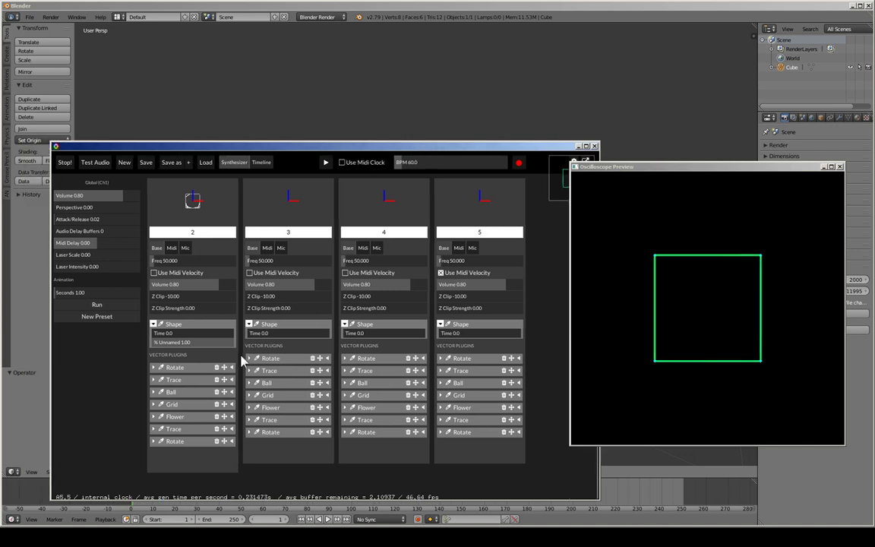
{"action": "left_click", "coordinate": [154, 367]}
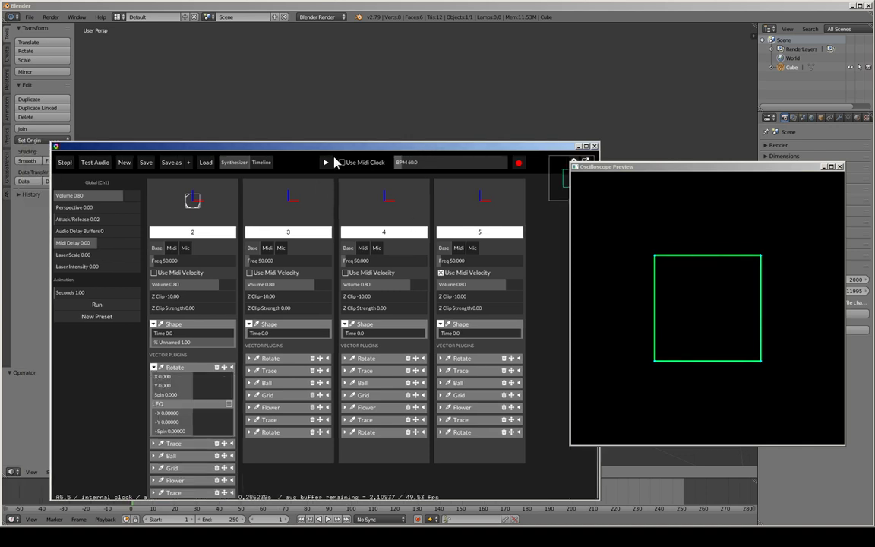
{"action": "left_click_drag", "start_coordinate": [341, 148], "coordinate": [349, 104]}
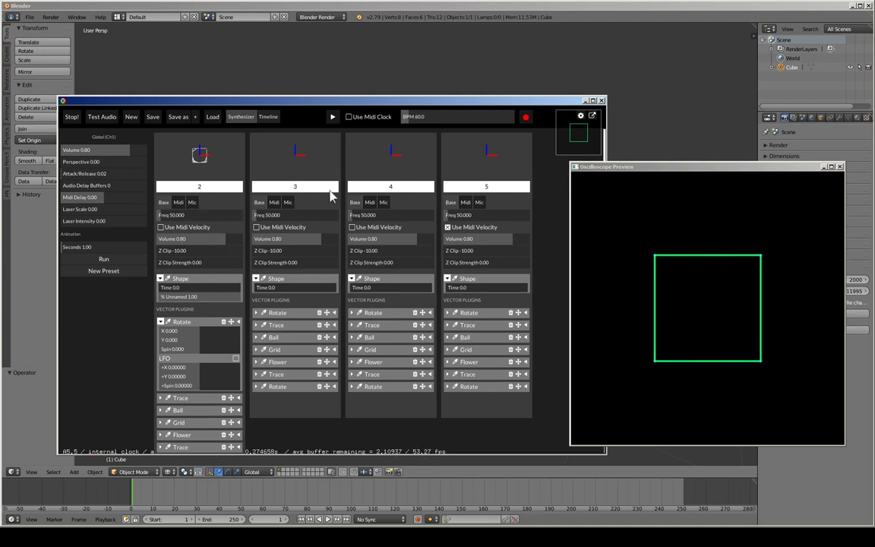
Step: Nudge the synthesizer window up and raise column 2's volume slightly
{"action": "left_click_drag", "start_coordinate": [357, 101], "coordinate": [350, 79]}
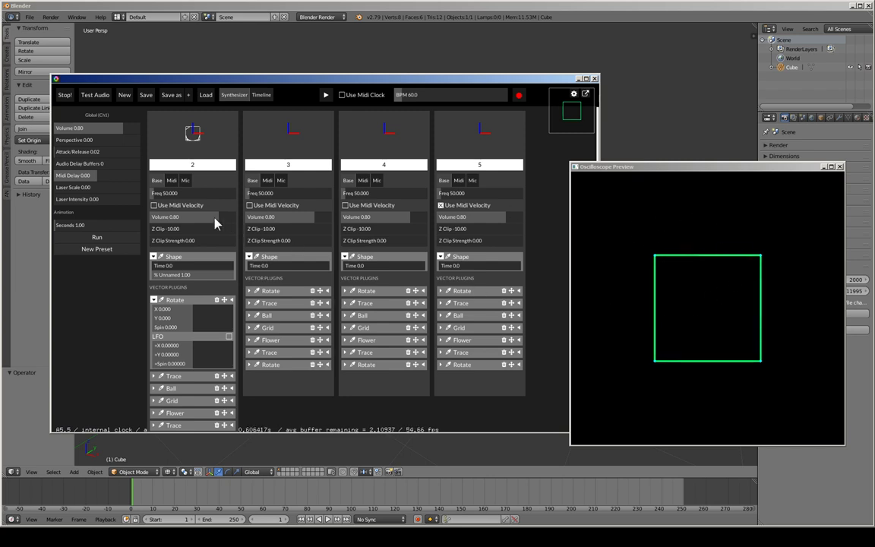
{"action": "left_click_drag", "start_coordinate": [228, 219], "coordinate": [215, 224]}
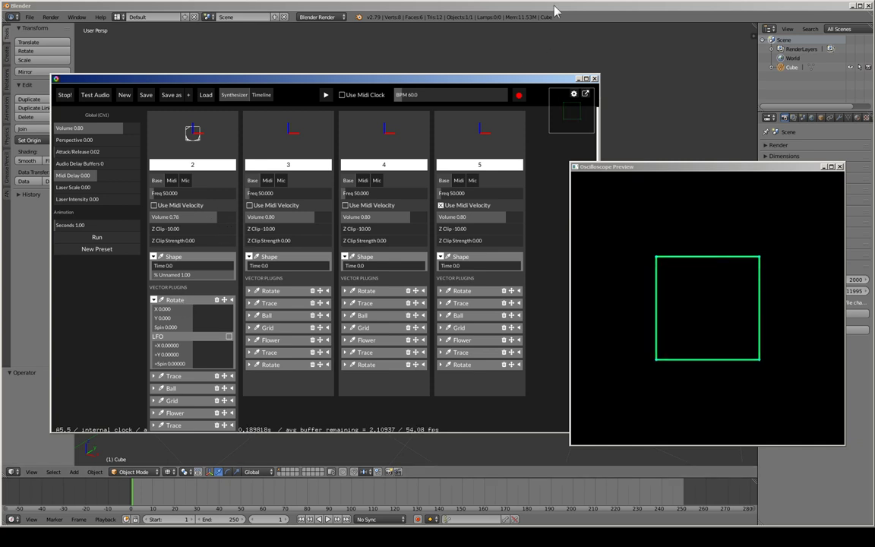
{"action": "left_click", "coordinate": [586, 78]}
Step: Scale the Blender cube up to about 1.499 and bring the synthesizer window back
{"action": "key", "text": "s"}
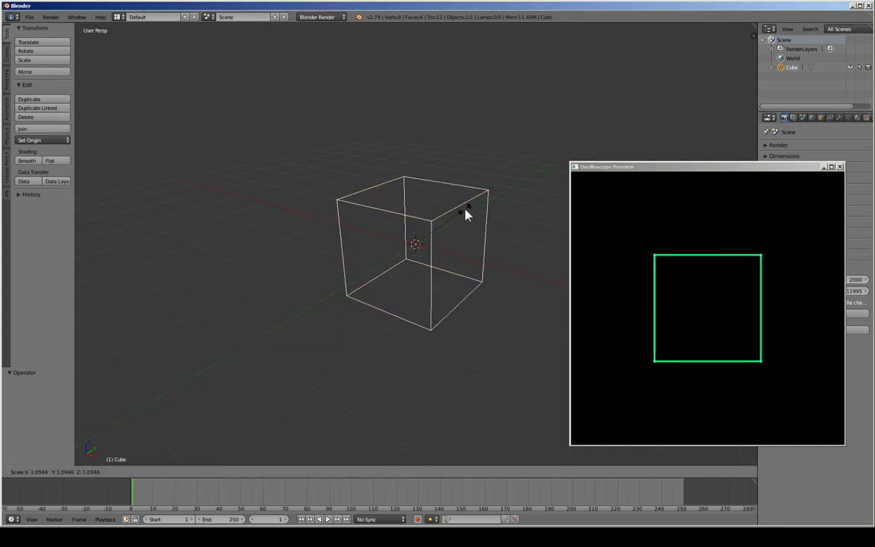
{"action": "left_click", "coordinate": [488, 207]}
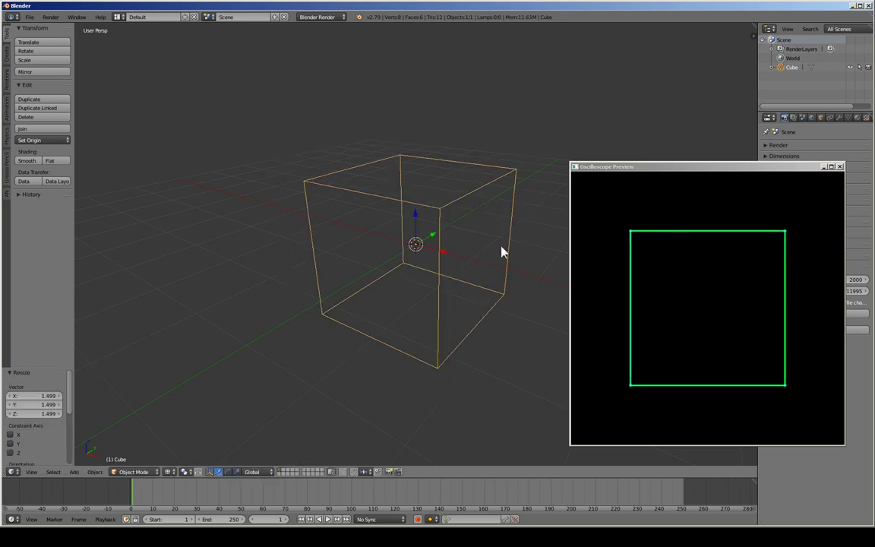
{"action": "scroll", "coordinate": [502, 250], "scroll_direction": "down", "scroll_amount": 1}
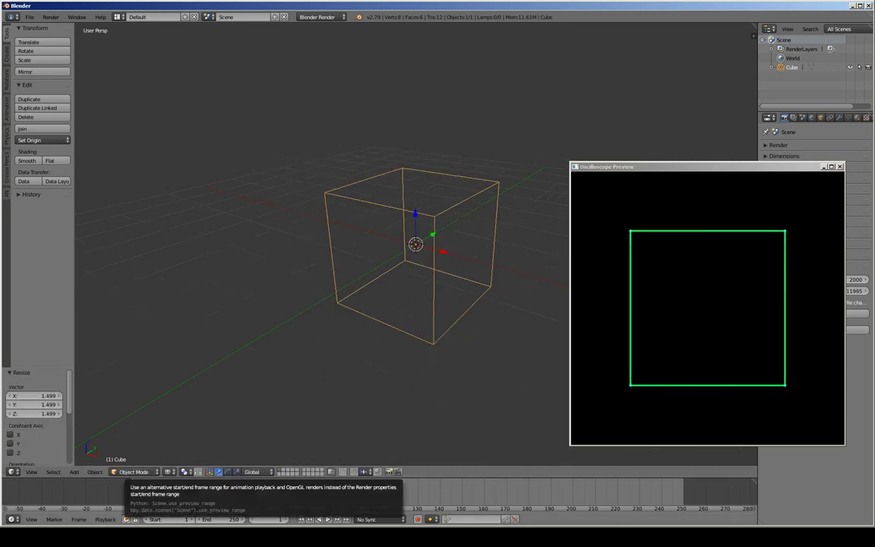
{"action": "key", "text": "alt+Tab"}
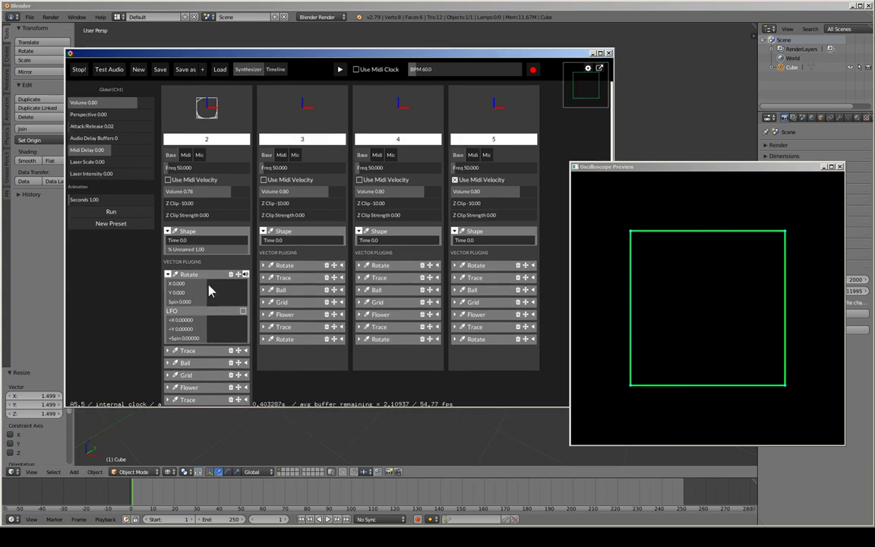
Step: Tilt the cube around X, set Rotate LFO +Spin to 0.00001, and expand Trace
{"action": "mouse_move", "coordinate": [212, 284]}
{"action": "left_mouse_down"}
{"action": "mouse_move", "coordinate": [218, 306]}
{"action": "mouse_move", "coordinate": [237, 292]}
{"action": "mouse_move", "coordinate": [211, 306]}
{"action": "left_mouse_up"}
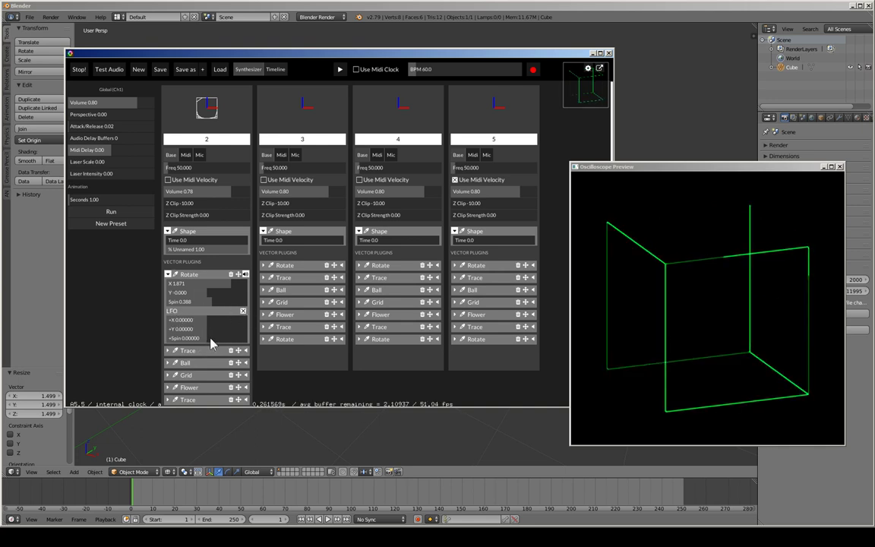
{"action": "left_click_drag", "start_coordinate": [212, 341], "coordinate": [213, 341]}
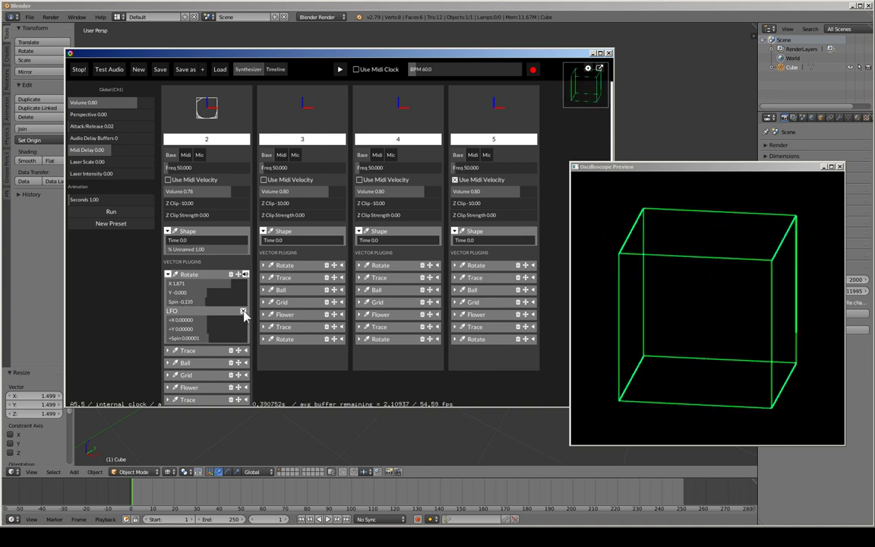
{"action": "left_click", "coordinate": [167, 352]}
Step: Enable Trace, vary its Length, and tick its LFO to animate the partial outline
{"action": "scroll", "coordinate": [231, 343], "scroll_direction": "down", "scroll_amount": 3}
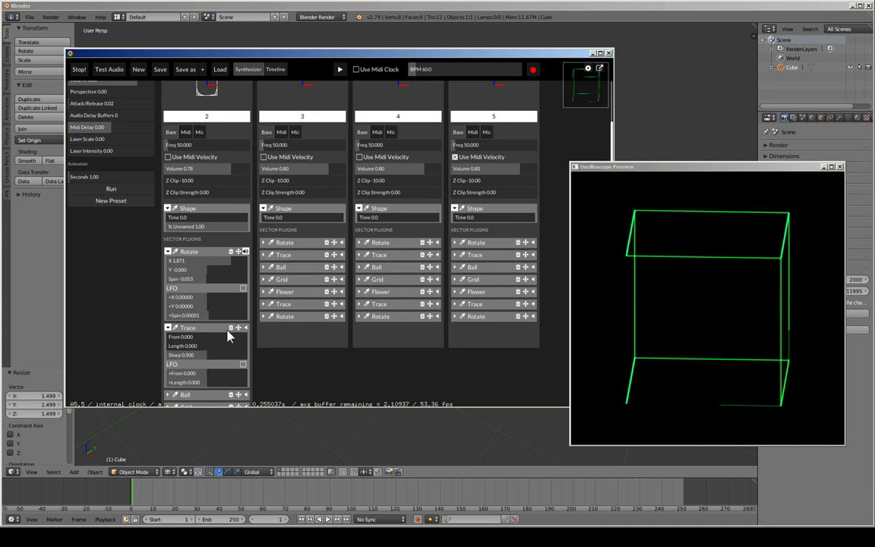
{"action": "scroll", "coordinate": [230, 334], "scroll_direction": "down", "scroll_amount": 1}
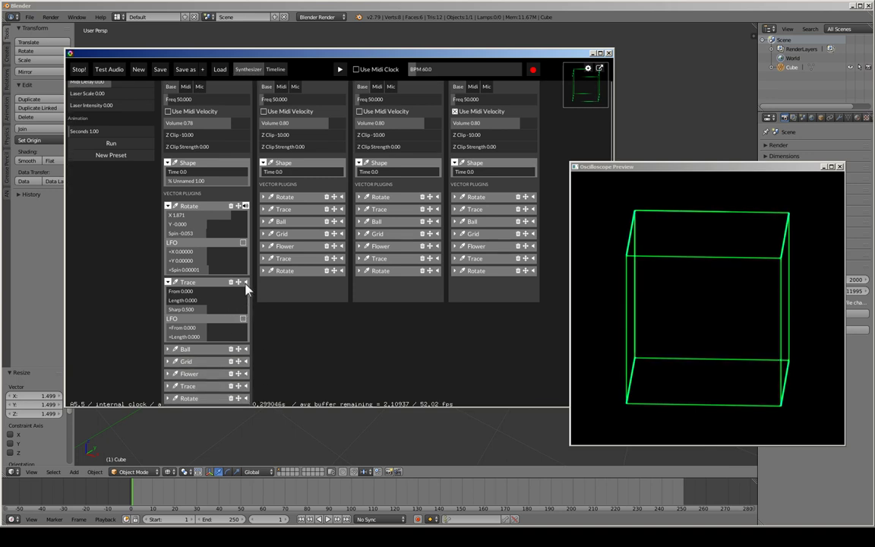
{"action": "left_click", "coordinate": [244, 283]}
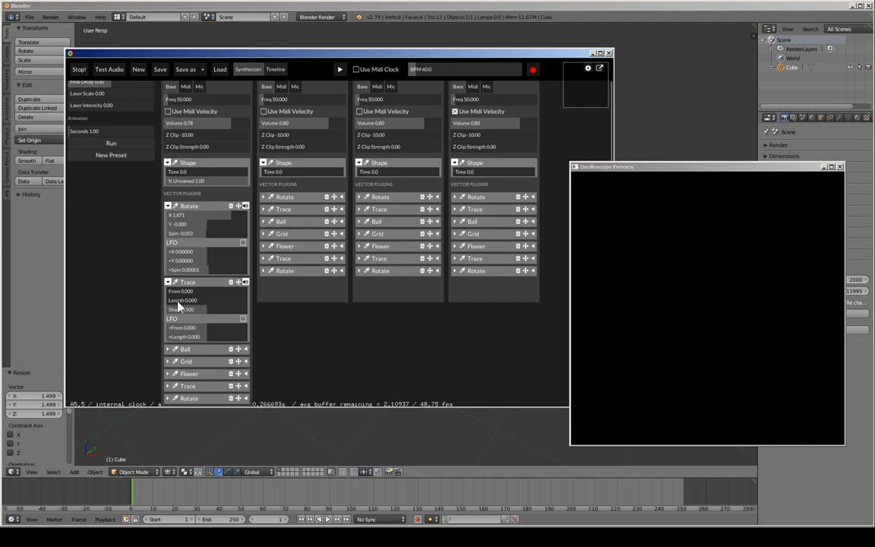
{"action": "left_click_drag", "start_coordinate": [180, 305], "coordinate": [220, 307]}
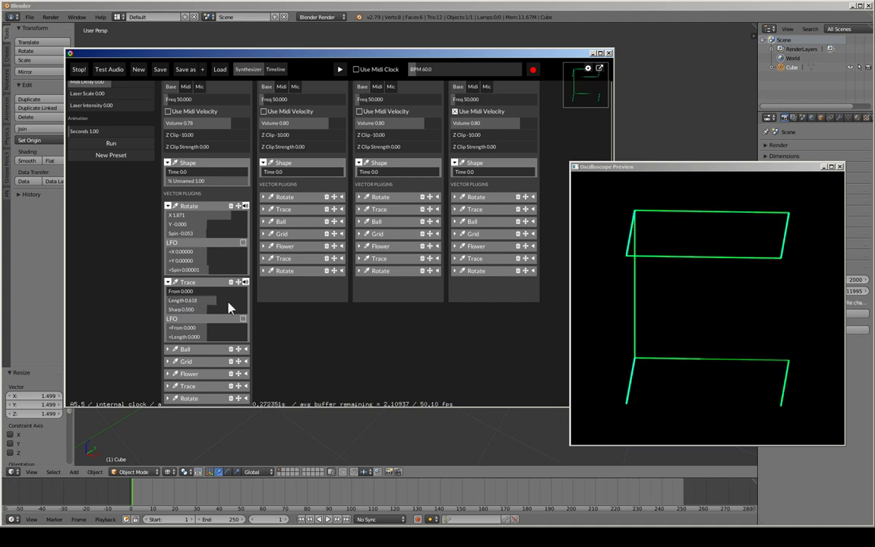
{"action": "left_click_drag", "start_coordinate": [230, 306], "coordinate": [221, 309]}
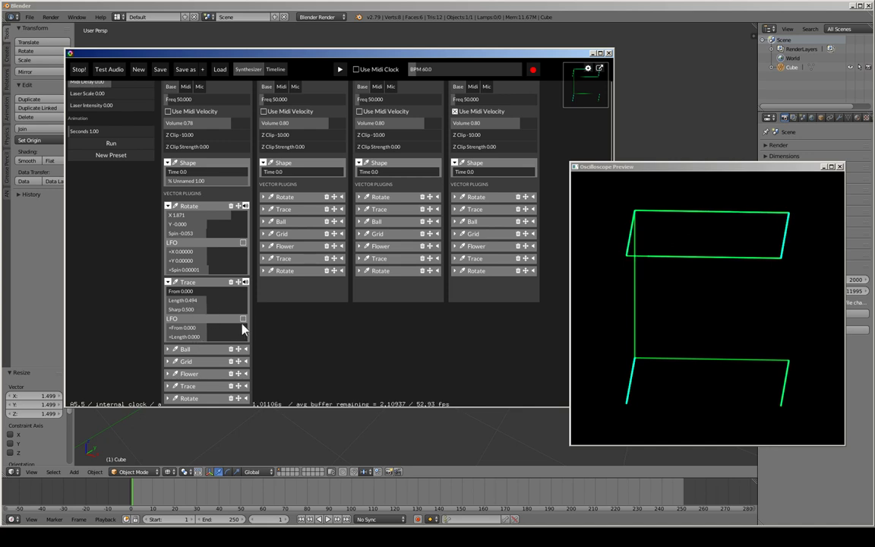
{"action": "left_click", "coordinate": [243, 318]}
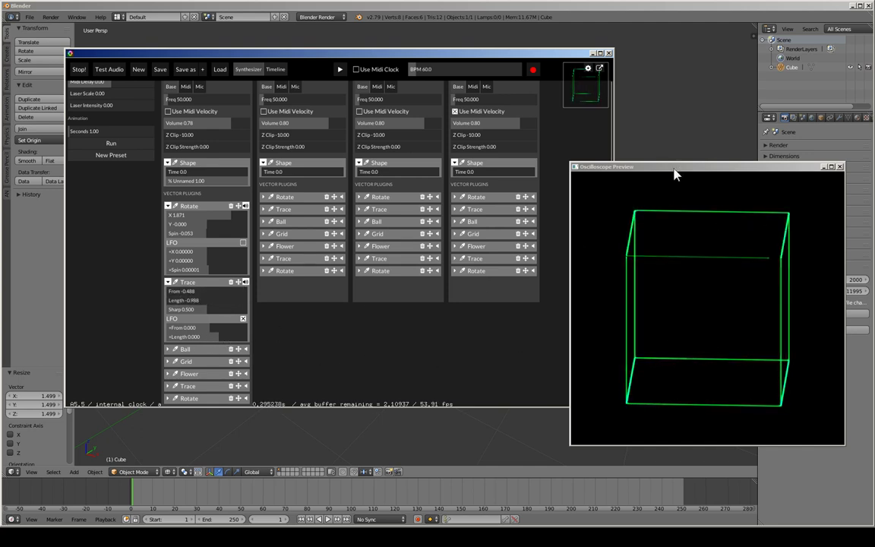
Step: Switch Trace off again, rearrange both windows, and collapse the Trace panel
{"action": "left_click_drag", "start_coordinate": [674, 173], "coordinate": [655, 171]}
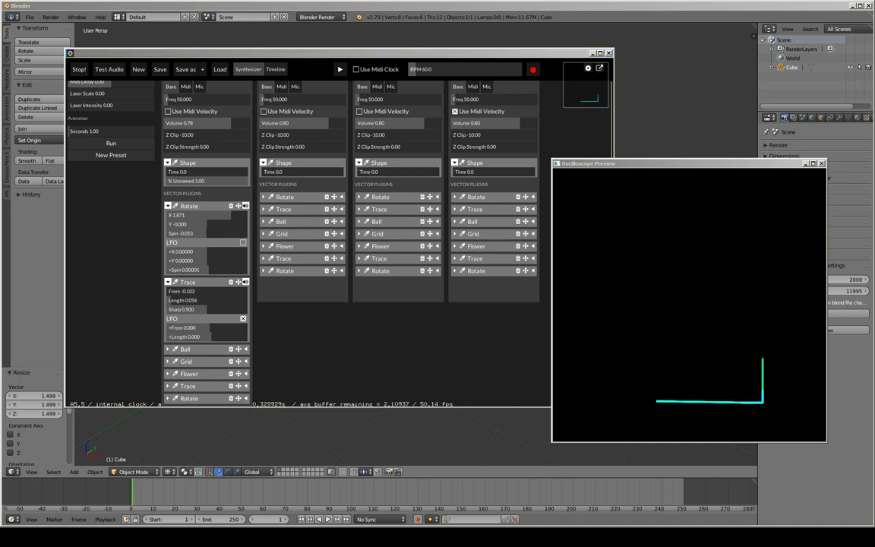
{"action": "left_click", "coordinate": [246, 286]}
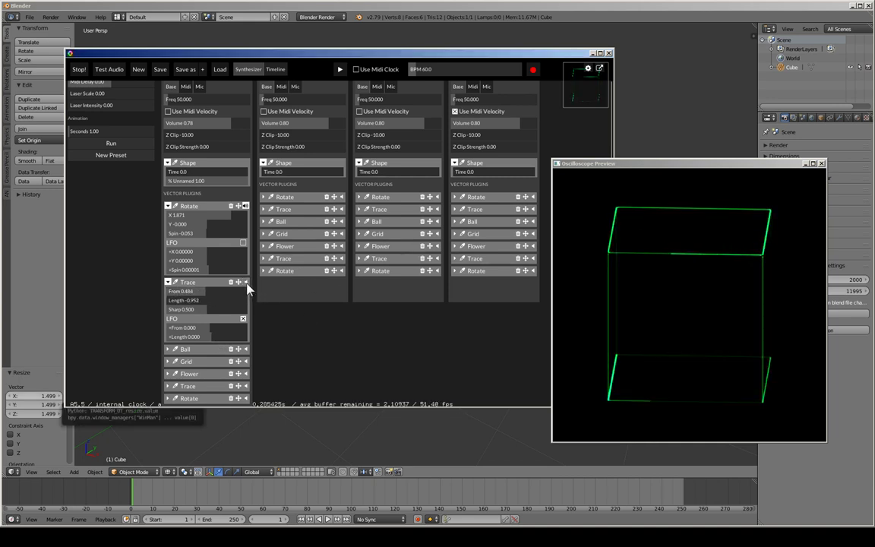
{"action": "left_click_drag", "start_coordinate": [466, 52], "coordinate": [475, 50]}
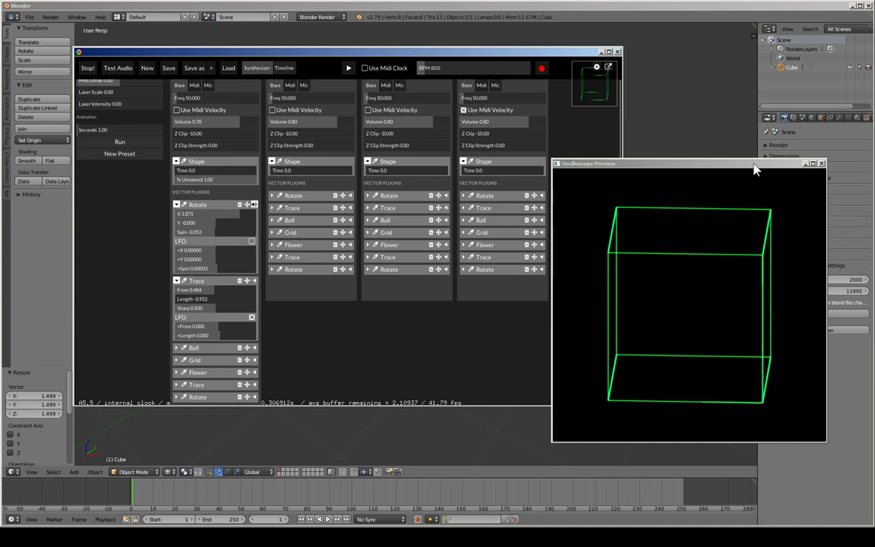
{"action": "left_click_drag", "start_coordinate": [754, 165], "coordinate": [729, 157]}
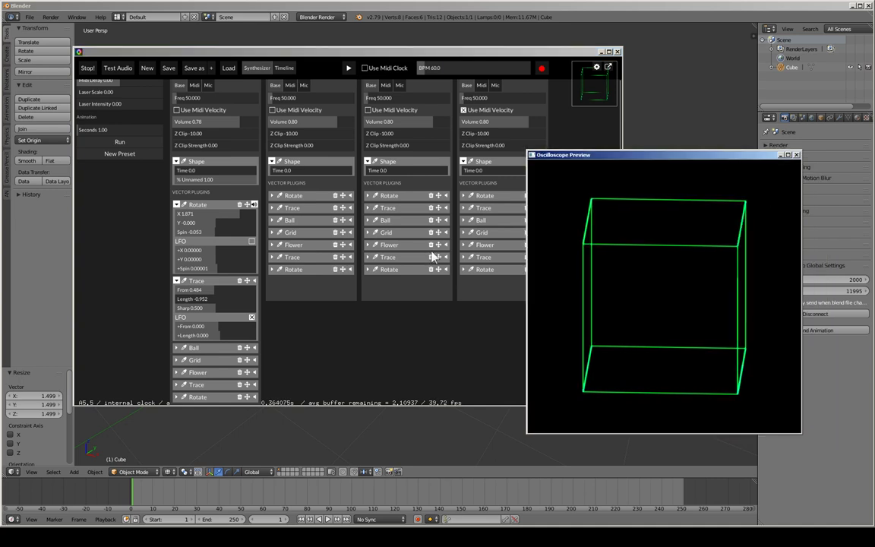
{"action": "left_click", "coordinate": [177, 280]}
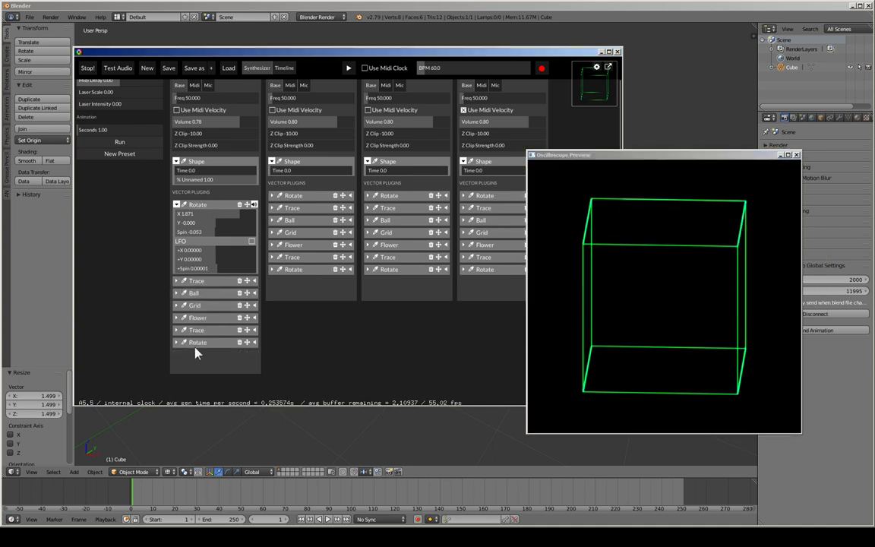
Step: Add a Twist plugin with Amount 0.202
{"action": "left_click", "coordinate": [228, 361]}
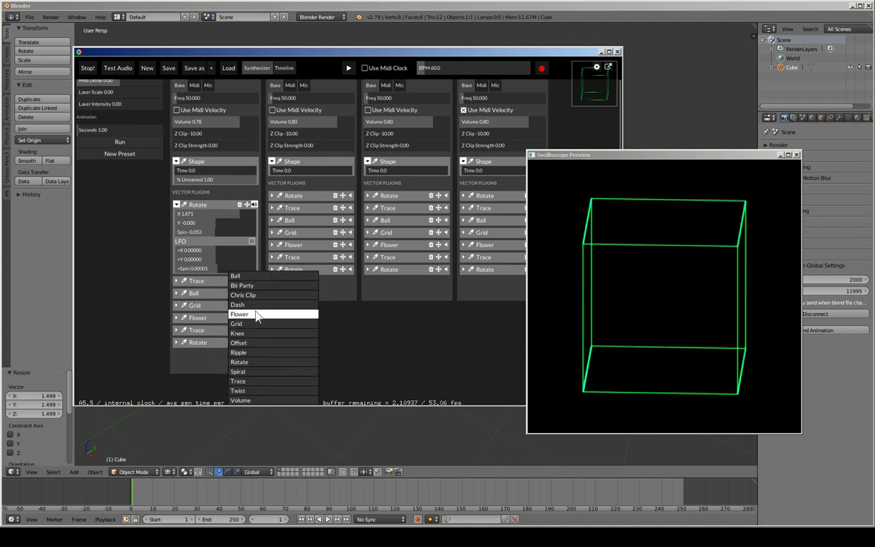
{"action": "left_click", "coordinate": [236, 390]}
{"action": "left_click_drag", "start_coordinate": [222, 366], "coordinate": [229, 370]}
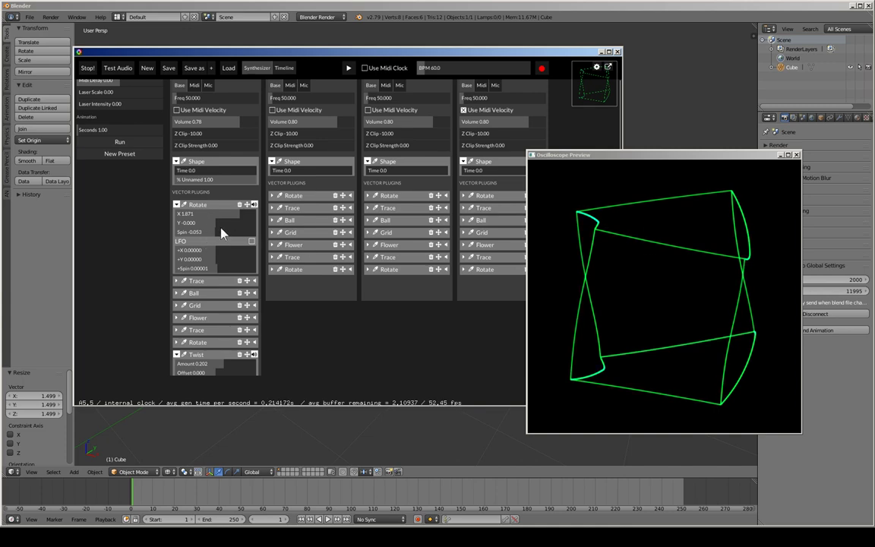
Step: Toggle the Rotate LFO on and off to leave spin at 2.437, then collapse Twist
{"action": "left_click", "coordinate": [251, 242]}
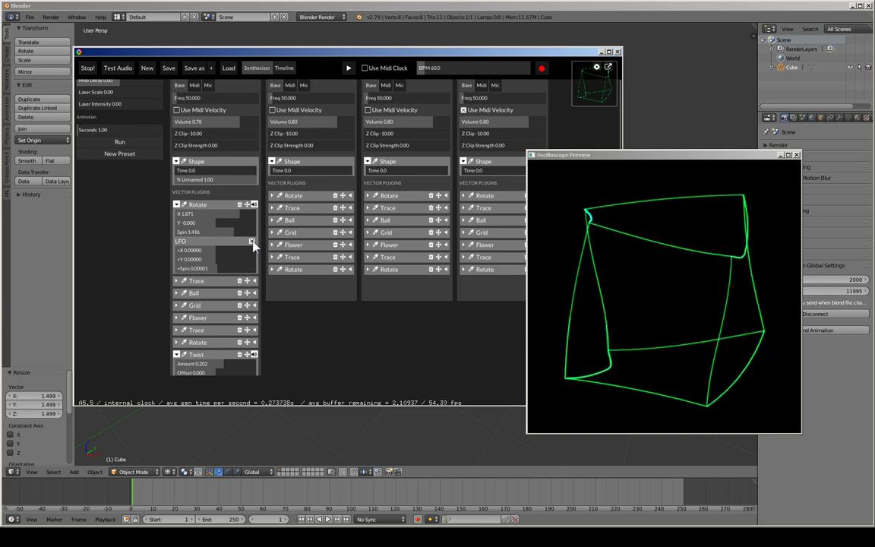
{"action": "left_click", "coordinate": [252, 241]}
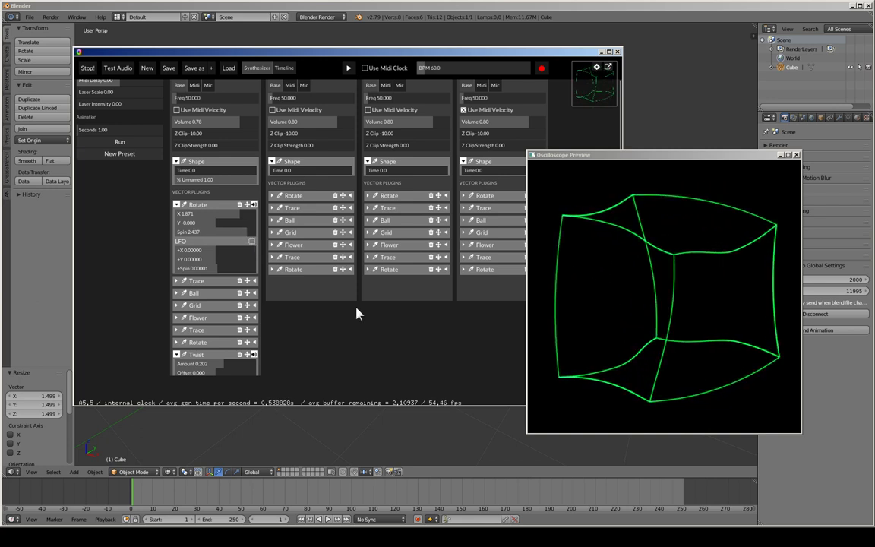
{"action": "left_click_drag", "start_coordinate": [470, 55], "coordinate": [474, 51]}
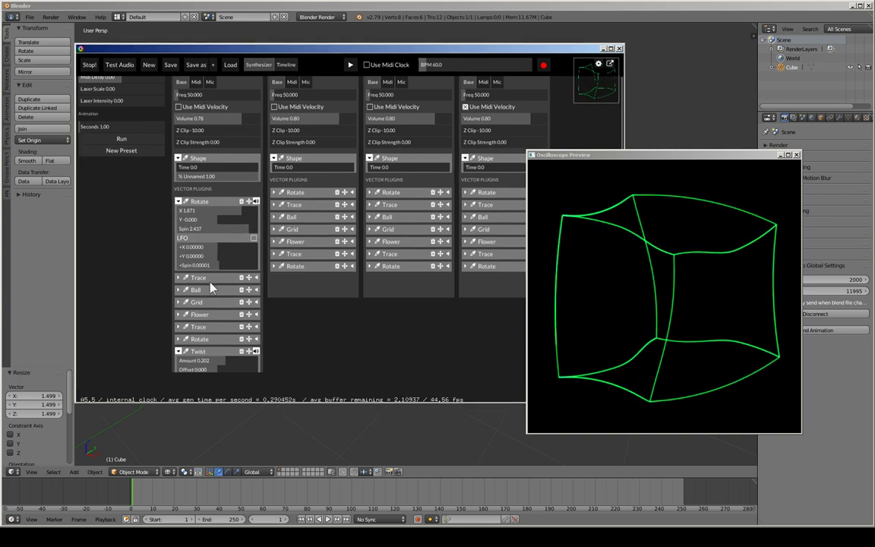
{"action": "left_click", "coordinate": [179, 351]}
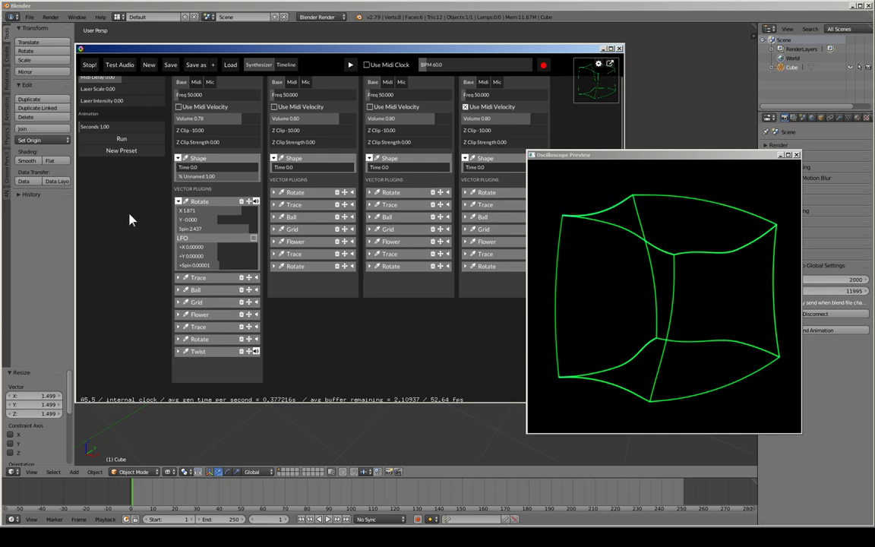
{"action": "left_click", "coordinate": [285, 65]}
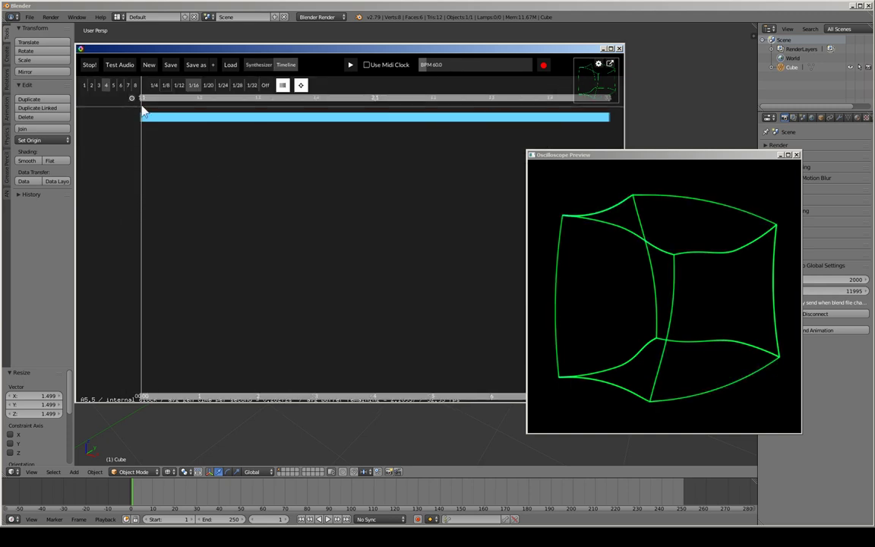
{"action": "double_click", "coordinate": [178, 115]}
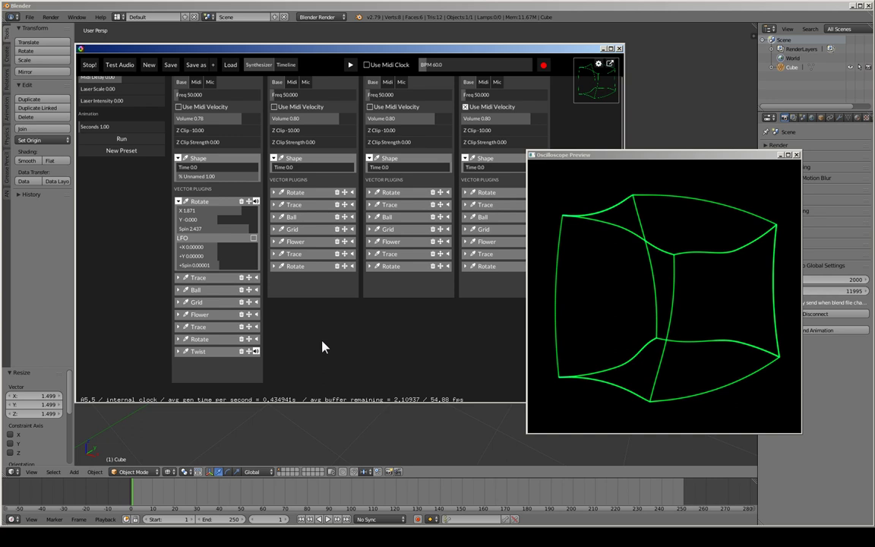
Step: Move the oscilloscope preview down and right, and shift the synthesizer window up
{"action": "left_click_drag", "start_coordinate": [662, 151], "coordinate": [671, 170]}
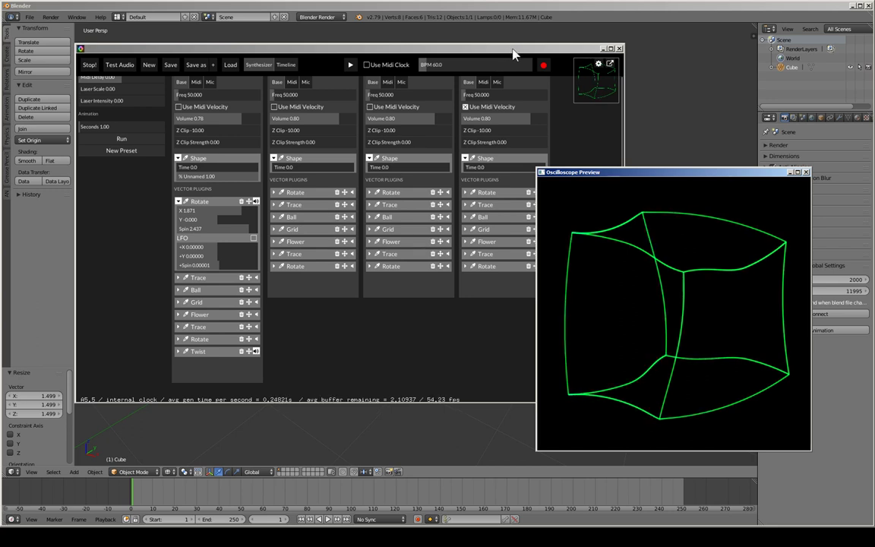
{"action": "left_click_drag", "start_coordinate": [638, 181], "coordinate": [642, 182]}
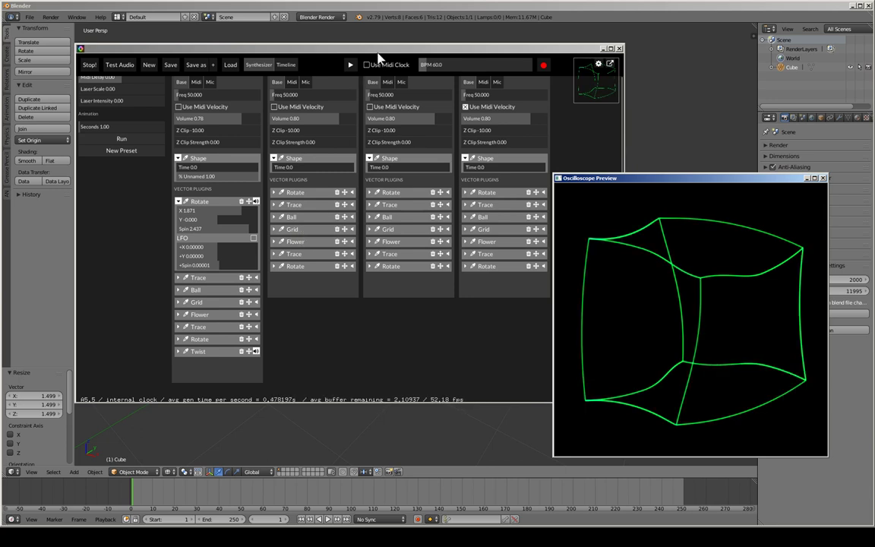
{"action": "left_click_drag", "start_coordinate": [384, 48], "coordinate": [390, 41]}
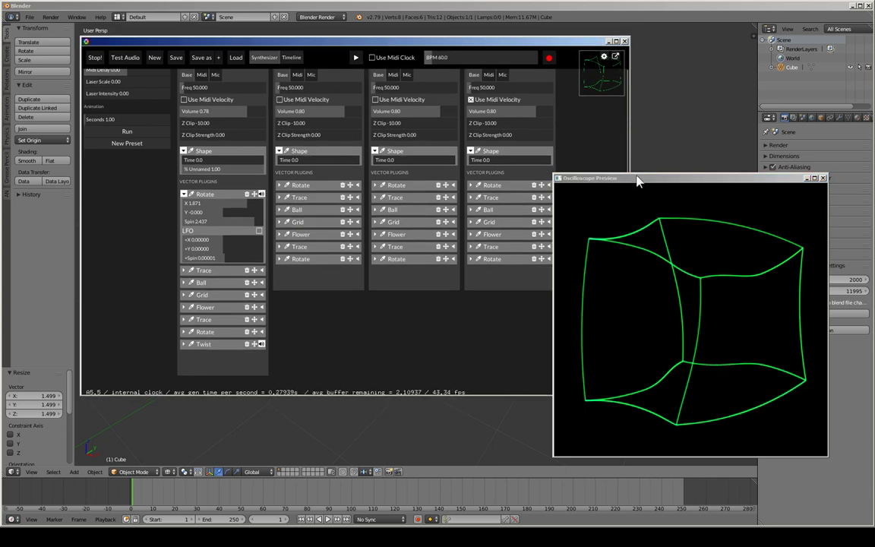
{"action": "left_click_drag", "start_coordinate": [591, 183], "coordinate": [608, 190]}
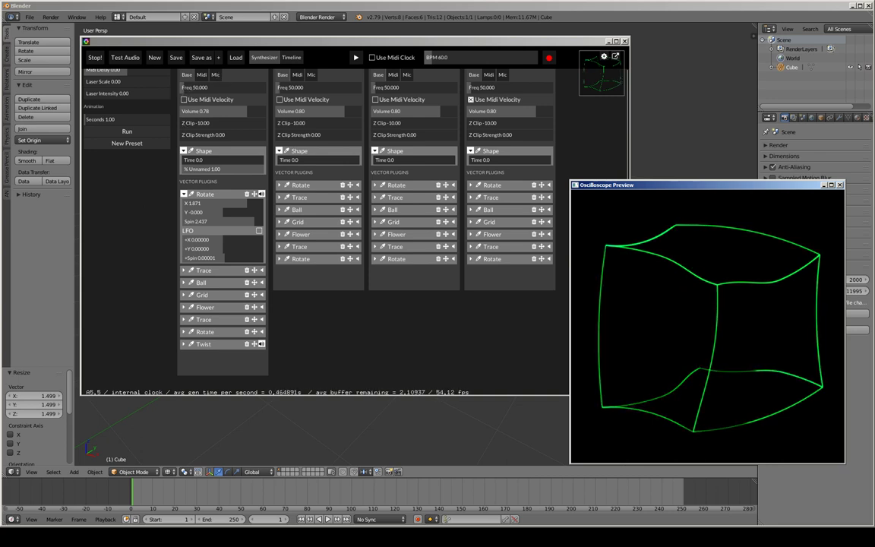
Step: Drag the first channel's frequency to about 65.79 and move the preview window slightly higher
{"action": "left_click", "coordinate": [188, 92]}
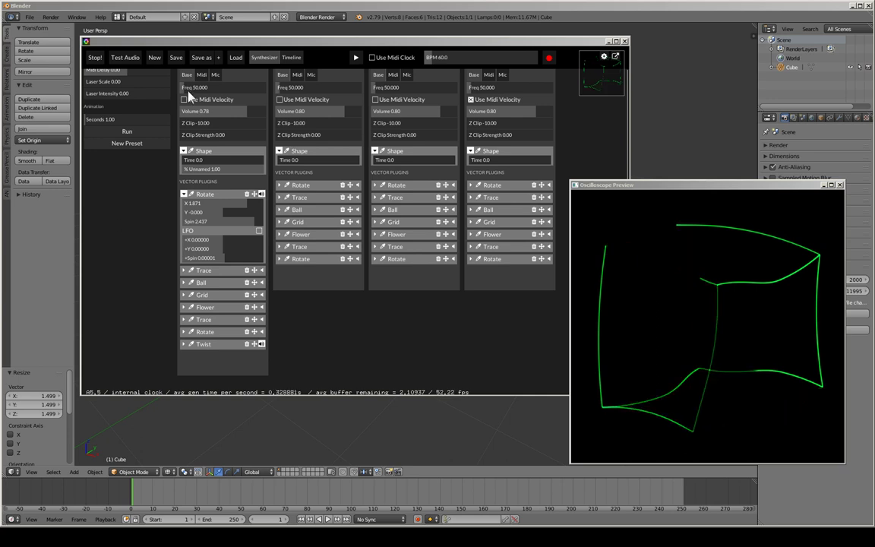
{"action": "mouse_move", "coordinate": [188, 89]}
{"action": "left_mouse_down"}
{"action": "mouse_move", "coordinate": [209, 88]}
{"action": "mouse_move", "coordinate": [188, 89]}
{"action": "left_mouse_up"}
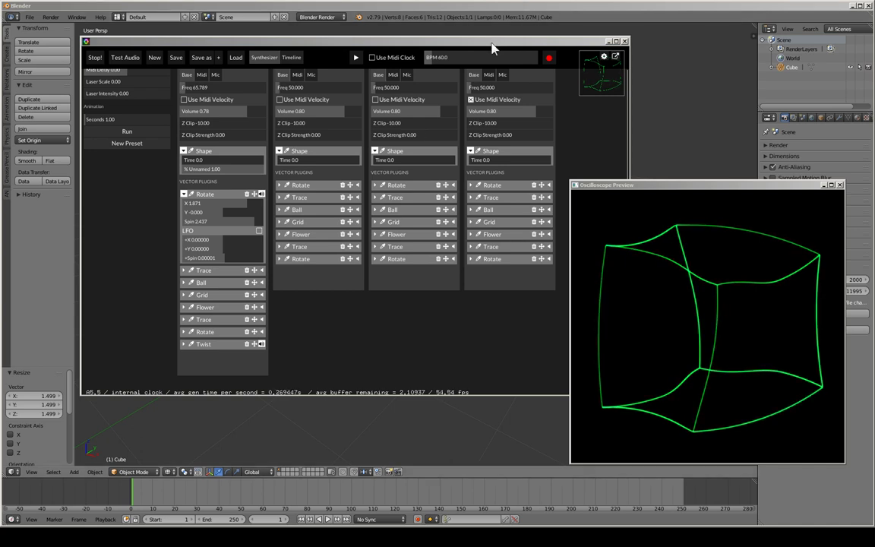
{"action": "left_click", "coordinate": [611, 186]}
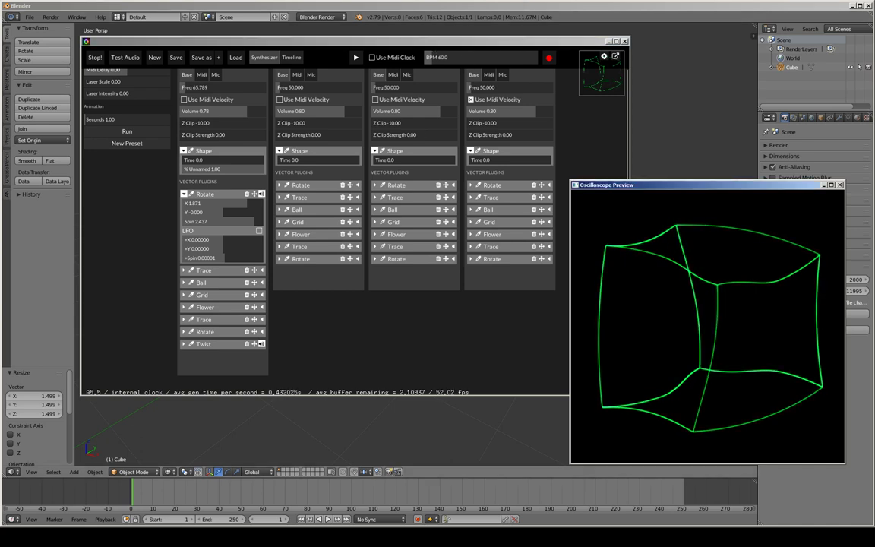
{"action": "left_click_drag", "start_coordinate": [612, 185], "coordinate": [612, 171]}
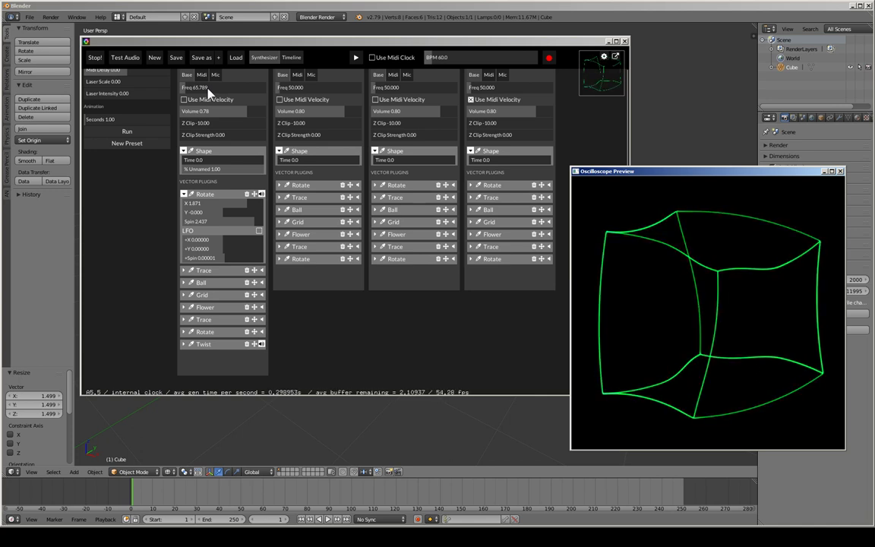
{"action": "left_click", "coordinate": [246, 53]}
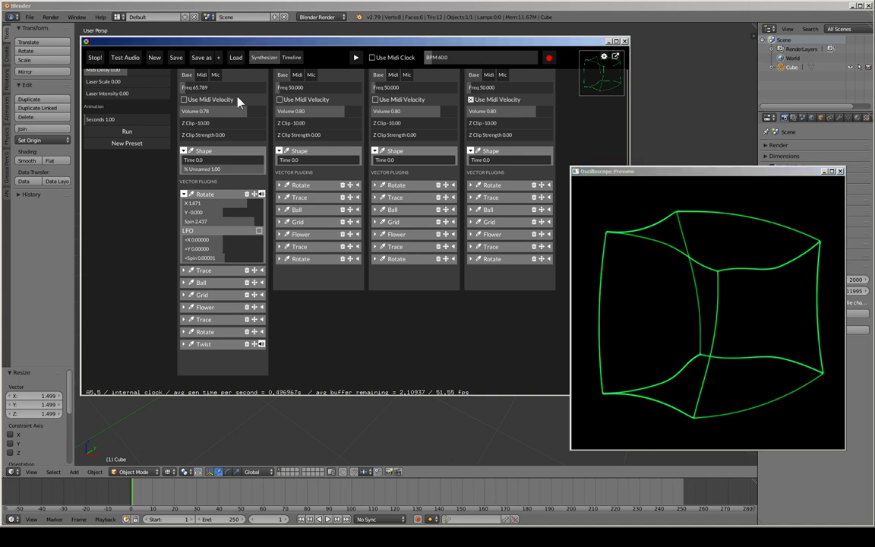
Step: Set first channel frequency to 55, LFO-drive the Rotate spin, and Trace length to 0.500
{"action": "left_click", "coordinate": [217, 90]}
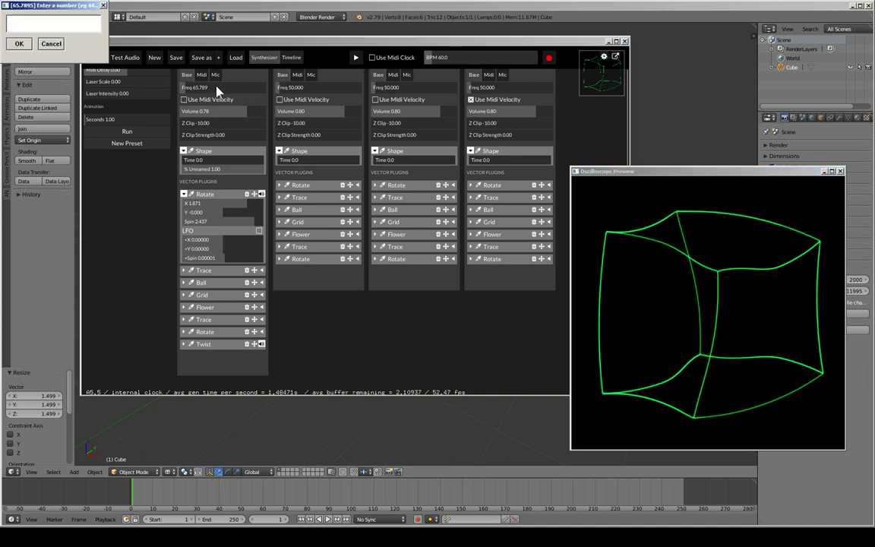
{"action": "type", "text": "55"}
{"action": "key", "text": "Return"}
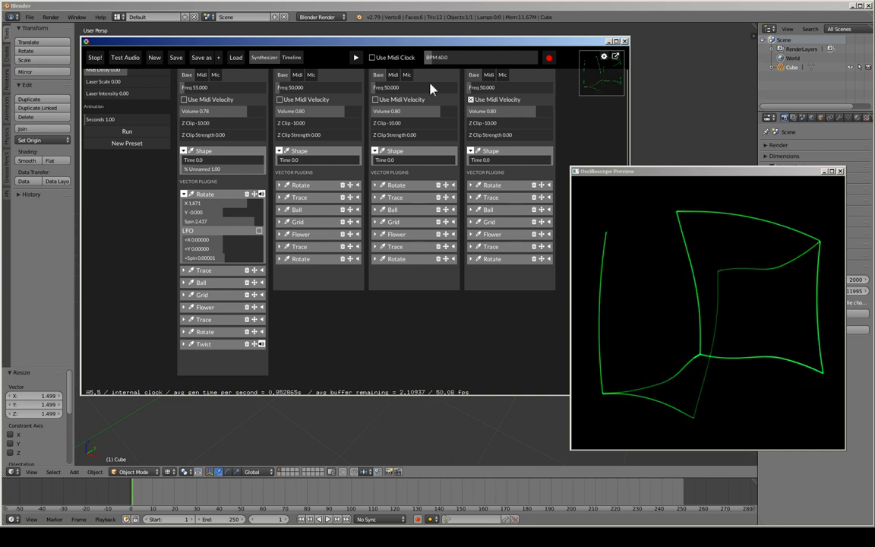
{"action": "left_click", "coordinate": [259, 231]}
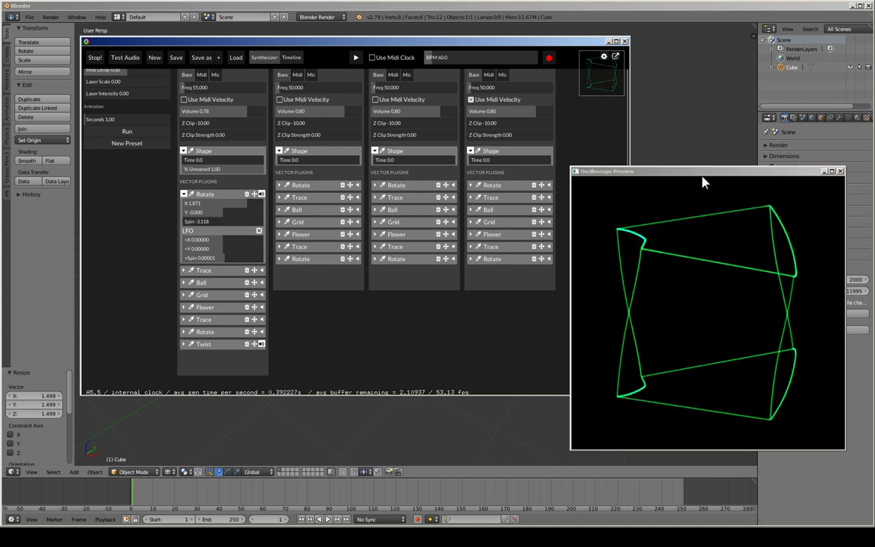
{"action": "left_click", "coordinate": [193, 270]}
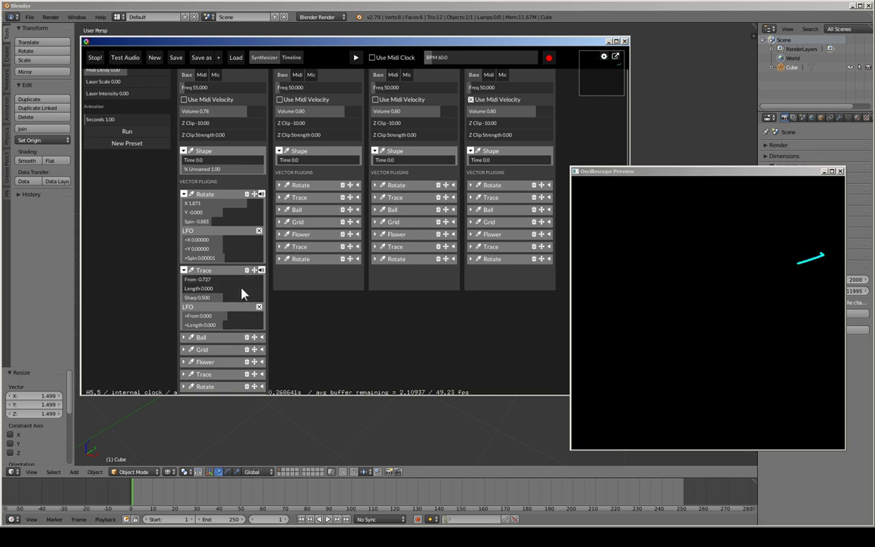
{"action": "left_click_drag", "start_coordinate": [217, 292], "coordinate": [220, 290]}
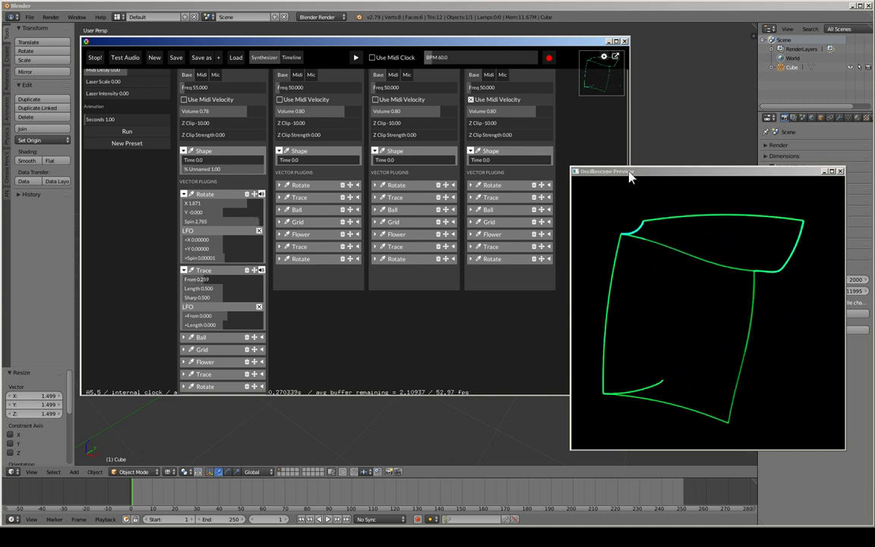
Step: Record the twisting cube output to twistedsquare.wav, then stop the recording
{"action": "left_click", "coordinate": [548, 58]}
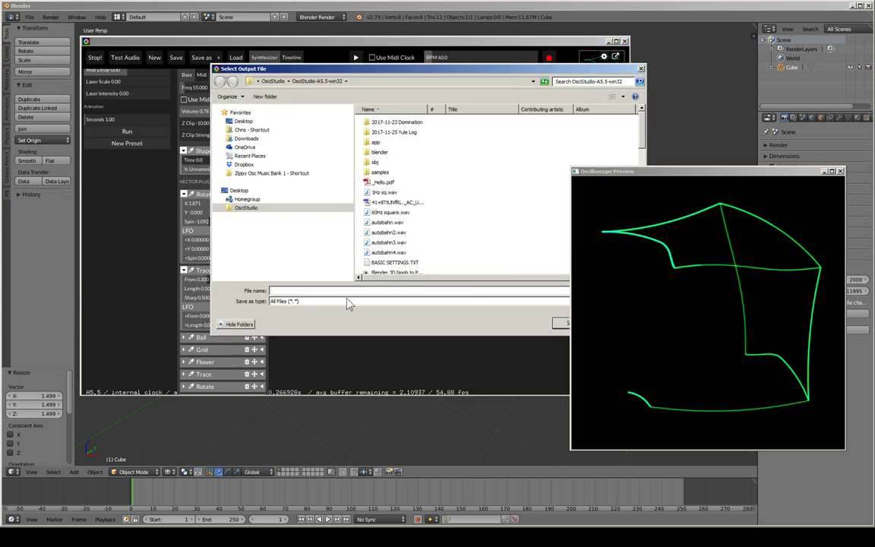
{"action": "type", "text": "twistedsquare.wav"}
{"action": "left_click_drag", "start_coordinate": [519, 72], "coordinate": [441, 49]}
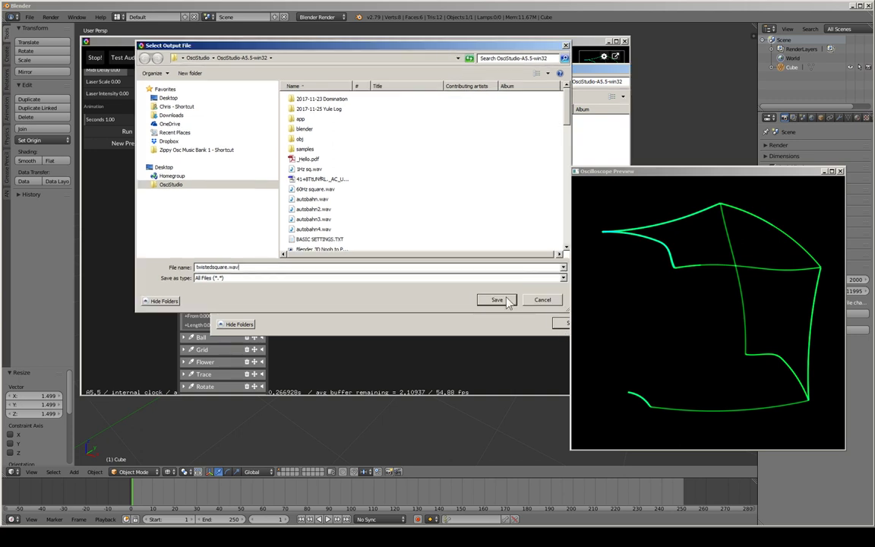
{"action": "left_click", "coordinate": [506, 300]}
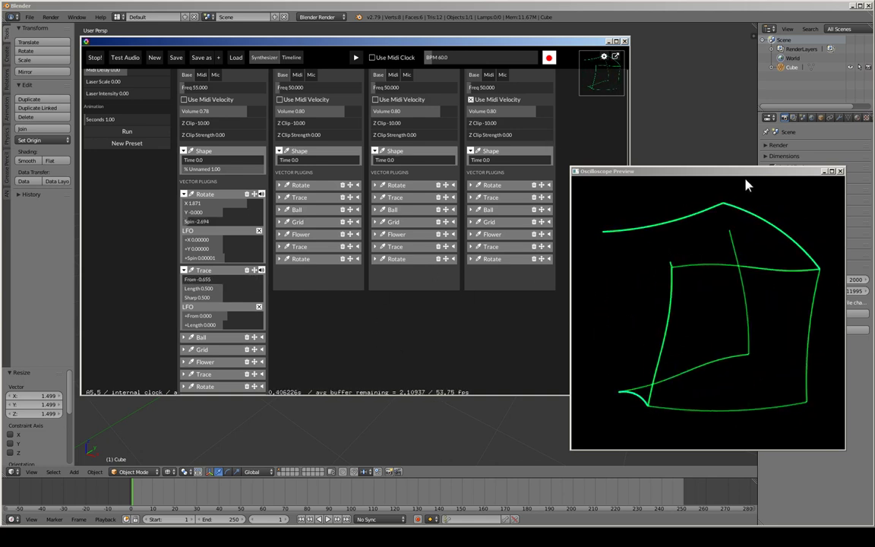
{"action": "left_click", "coordinate": [550, 60]}
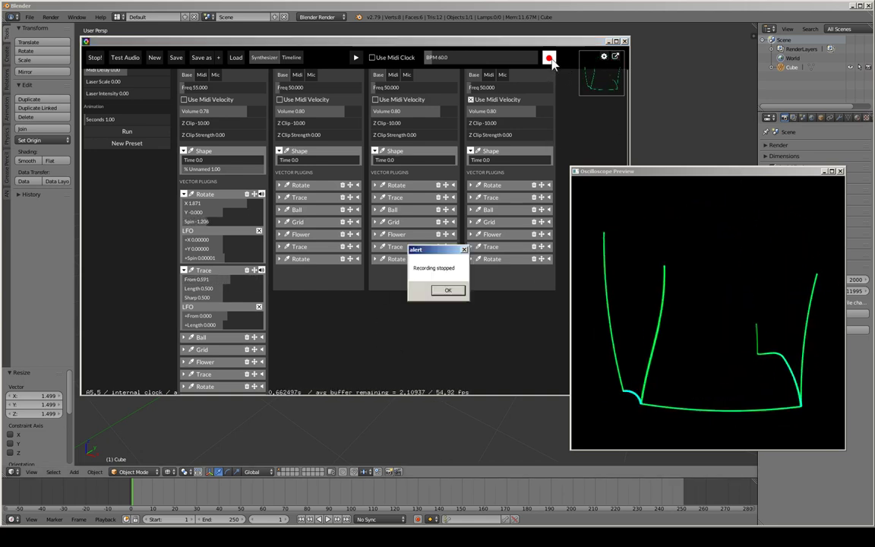
{"action": "left_click", "coordinate": [456, 293]}
{"action": "left_click_drag", "start_coordinate": [840, 175], "coordinate": [681, 172]}
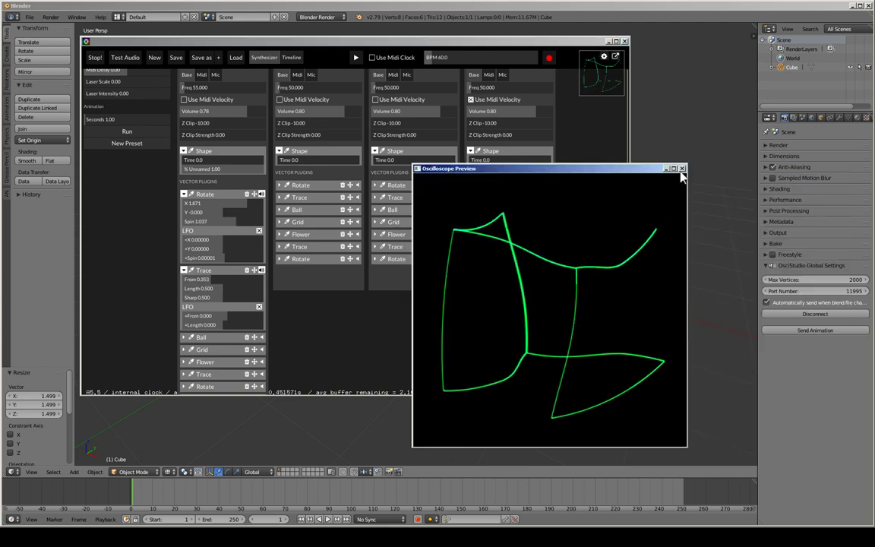
Step: Close the oscilloscope preview and reposition the synthesizer window
{"action": "left_click", "coordinate": [681, 169]}
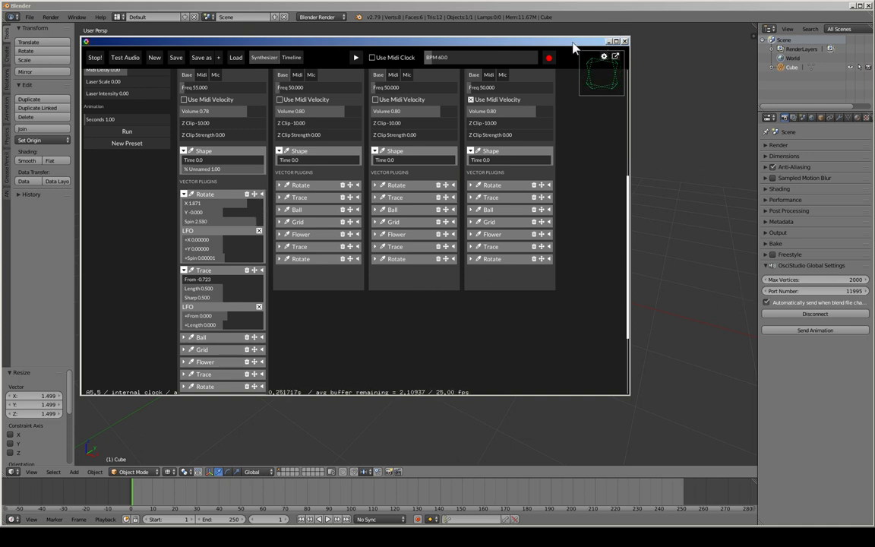
{"action": "left_click_drag", "start_coordinate": [574, 41], "coordinate": [615, 76]}
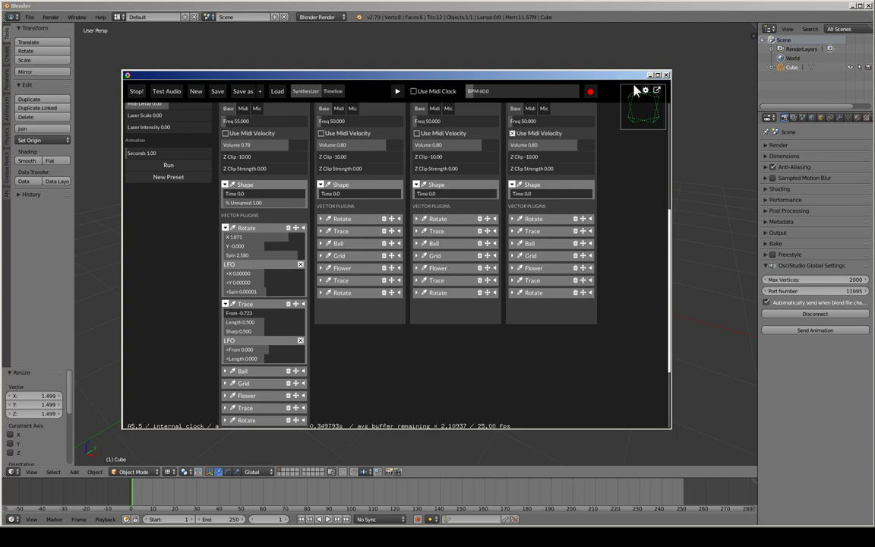
{"action": "left_click_drag", "start_coordinate": [589, 85], "coordinate": [549, 91]}
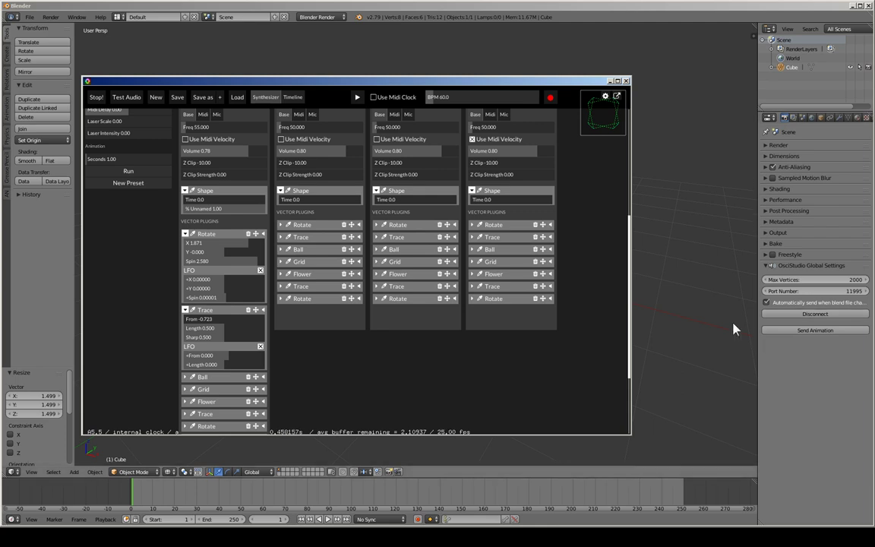
Step: Disconnect Blender, quit OsciStudio, answer the save prompt, and dismiss the crash report
{"action": "key", "text": "alt+F4"}
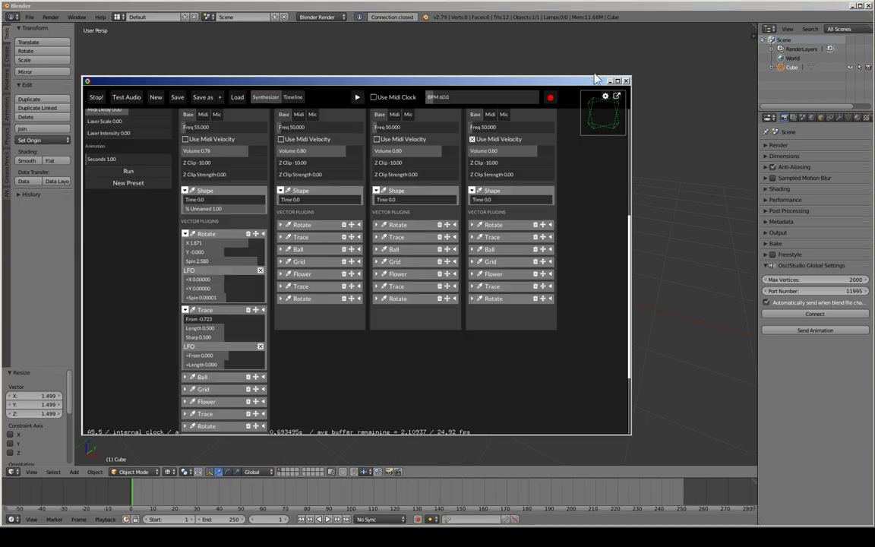
{"action": "left_click", "coordinate": [625, 82]}
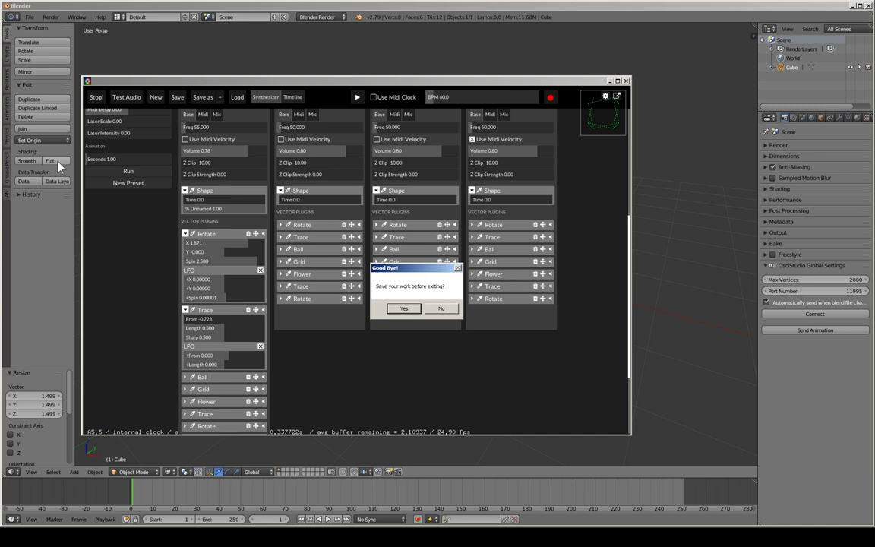
{"action": "left_click", "coordinate": [438, 309]}
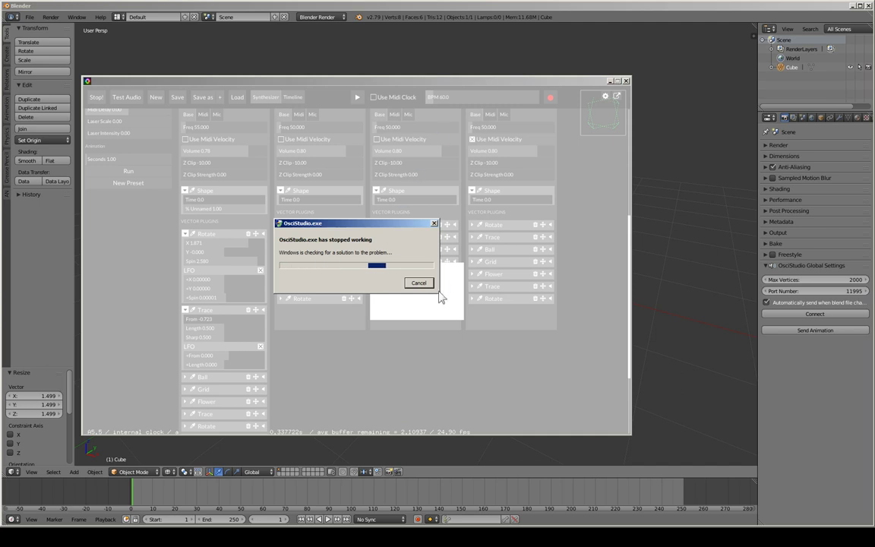
{"action": "left_click", "coordinate": [419, 283]}
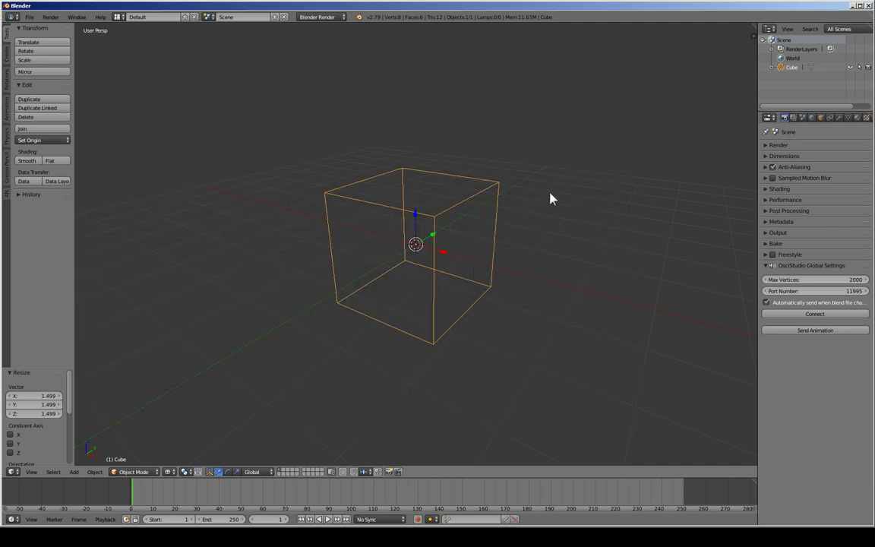
{"action": "key", "text": "ctrl+z"}
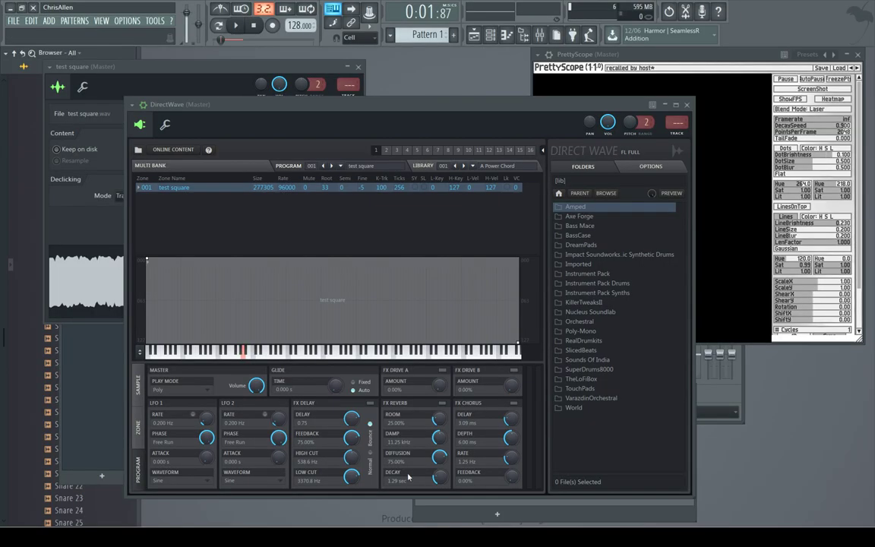
Step: Collapse DirectWave and the sampler, and delete the test square clip from the playlist
{"action": "left_click", "coordinate": [665, 104]}
{"action": "left_click", "coordinate": [347, 68]}
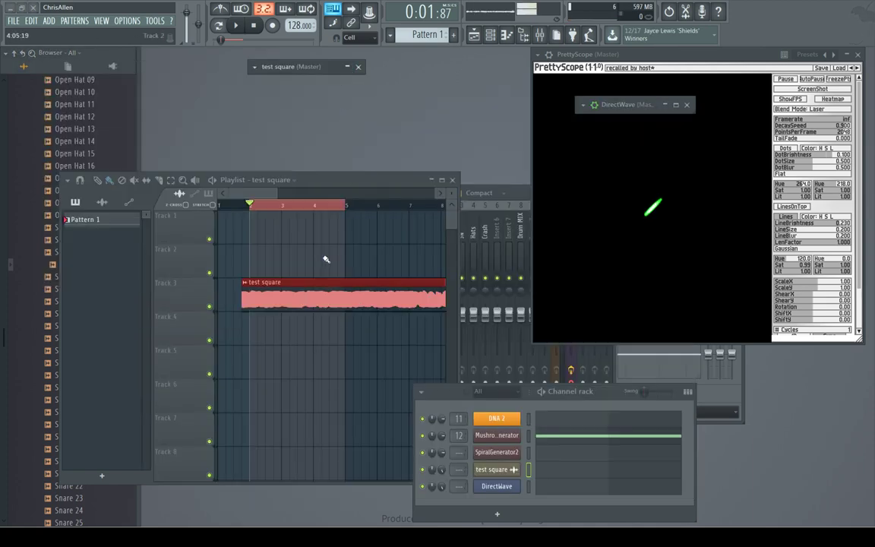
{"action": "right_click", "coordinate": [322, 292]}
{"action": "left_click_drag", "start_coordinate": [379, 185], "coordinate": [386, 149]}
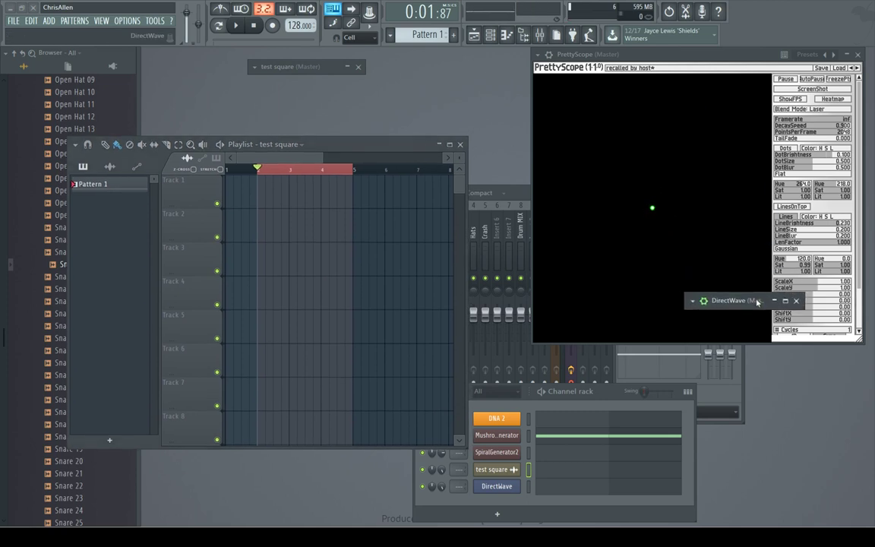
Step: Close DirectWave and switch to the OsciStudio recordings folder
{"action": "left_click_drag", "start_coordinate": [648, 106], "coordinate": [777, 363]}
{"action": "left_click", "coordinate": [811, 365]}
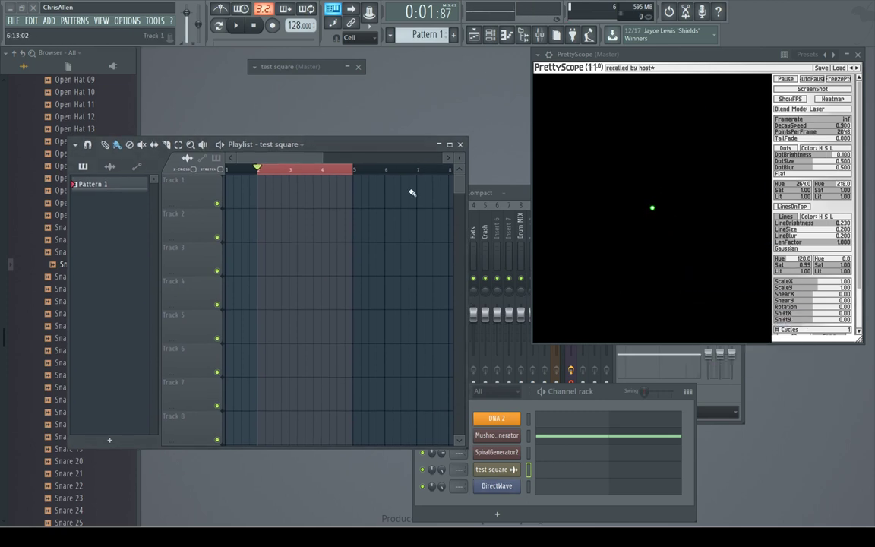
{"action": "left_click_drag", "start_coordinate": [375, 149], "coordinate": [381, 149]}
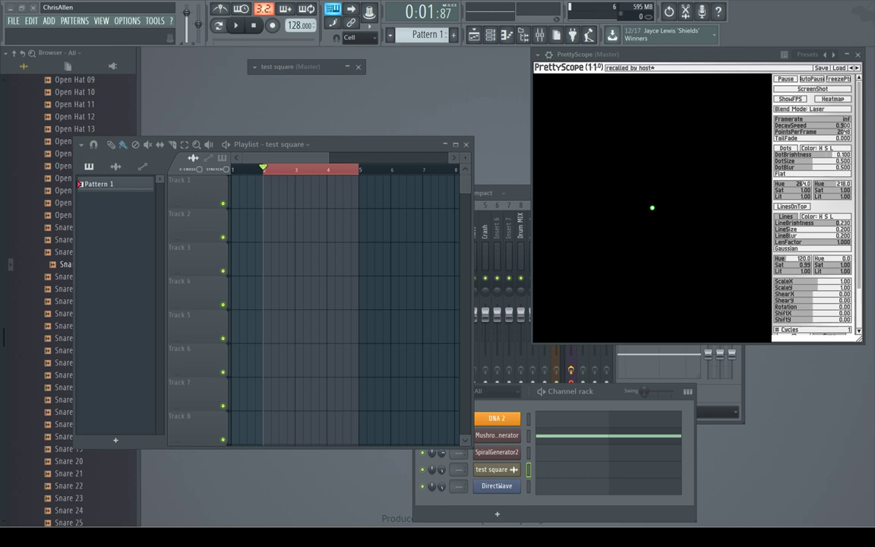
{"action": "key", "text": "alt+Tab"}
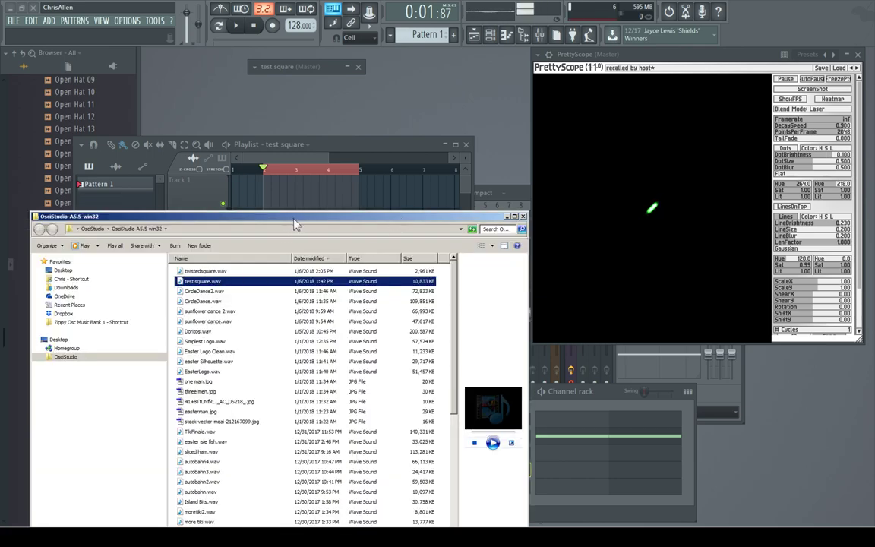
{"action": "left_click_drag", "start_coordinate": [290, 228], "coordinate": [290, 265]}
{"action": "left_click", "coordinate": [212, 310]}
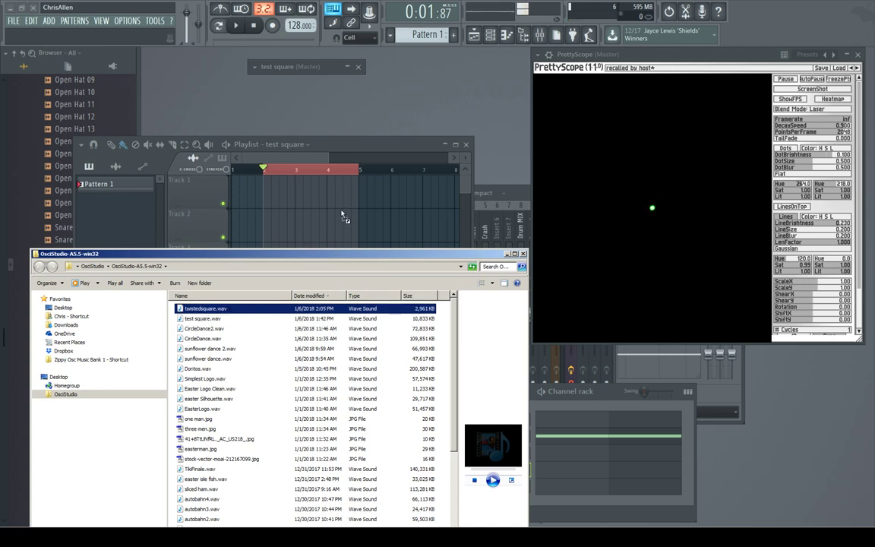
{"action": "left_click_drag", "start_coordinate": [342, 216], "coordinate": [273, 212]}
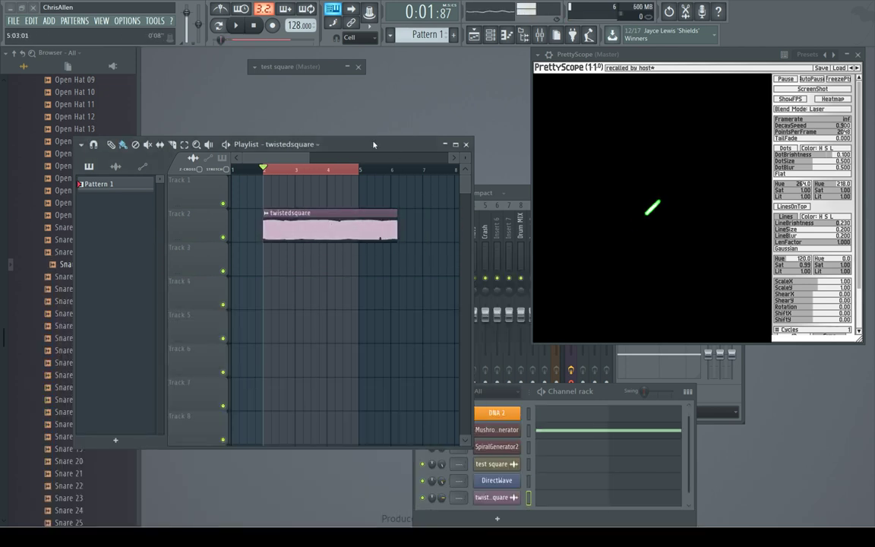
{"action": "left_click_drag", "start_coordinate": [380, 146], "coordinate": [348, 153]}
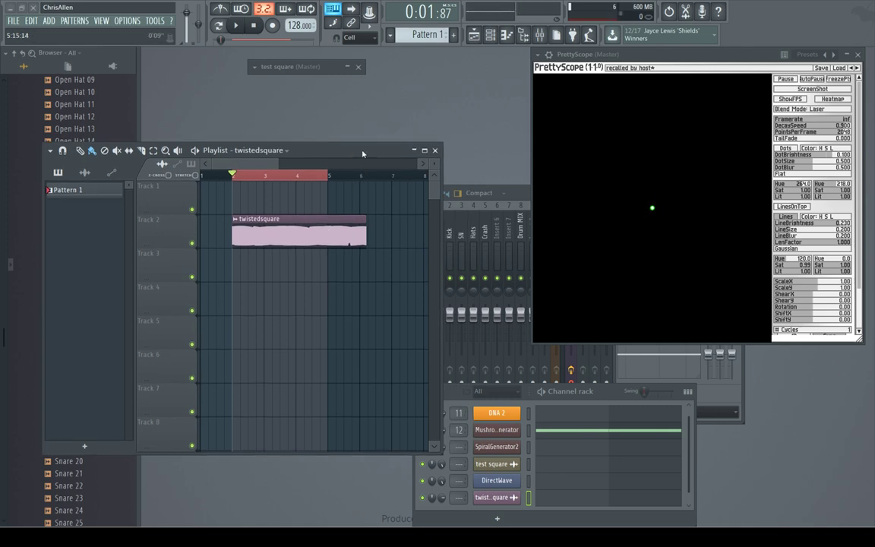
{"action": "left_click_drag", "start_coordinate": [362, 154], "coordinate": [357, 116]}
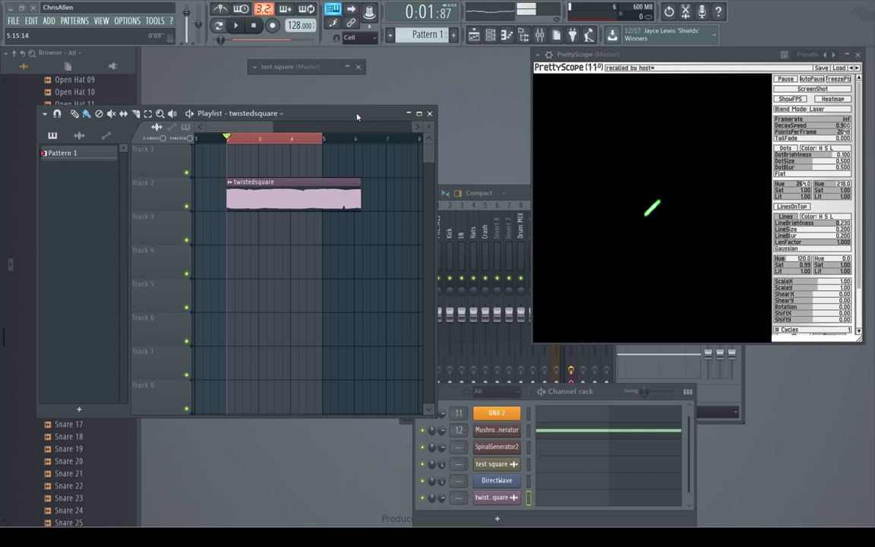
{"action": "left_click_drag", "start_coordinate": [274, 128], "coordinate": [314, 128]}
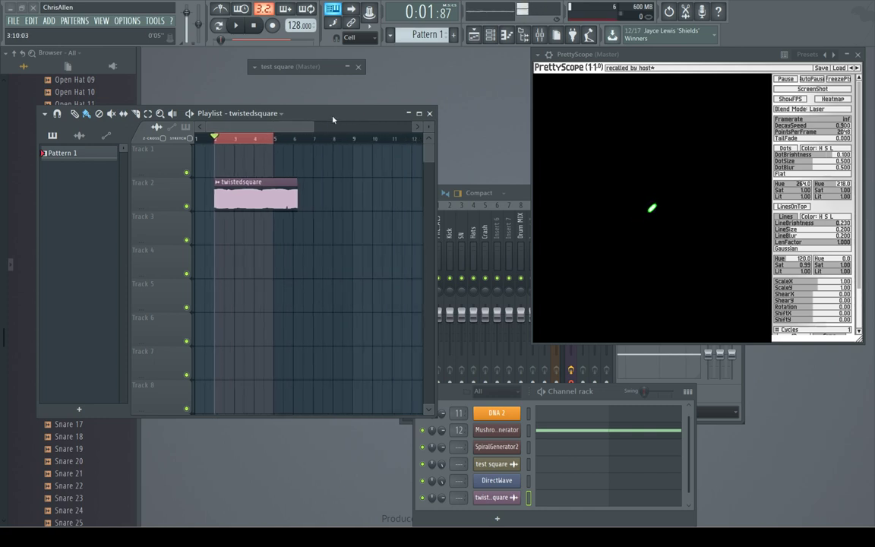
{"action": "left_click_drag", "start_coordinate": [258, 113], "coordinate": [284, 113]}
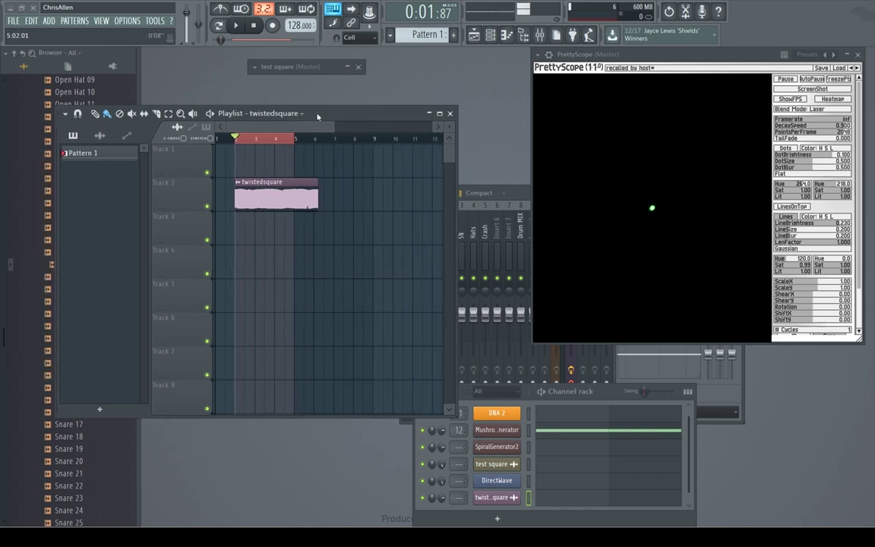
{"action": "left_click", "coordinate": [236, 25]}
{"action": "left_click", "coordinate": [236, 25]}
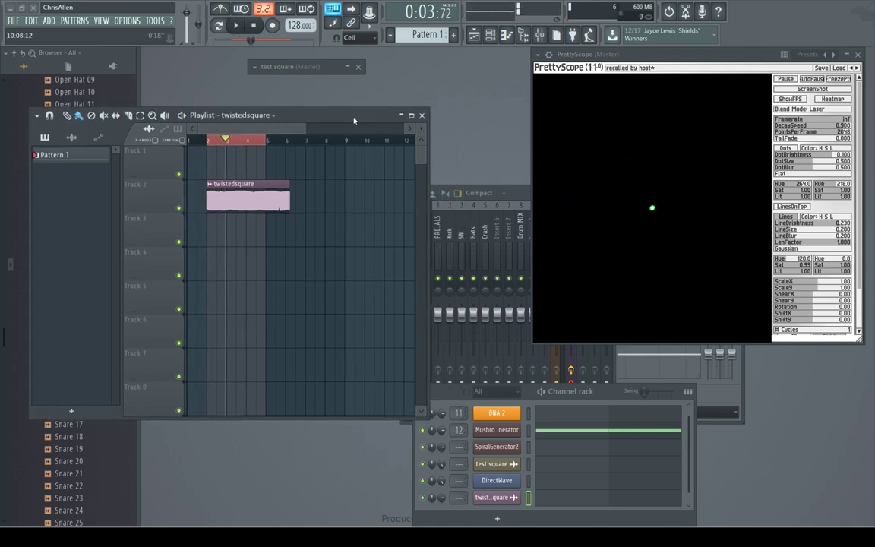
{"action": "left_click_drag", "start_coordinate": [366, 113], "coordinate": [330, 115]}
{"action": "left_click_drag", "start_coordinate": [615, 396], "coordinate": [624, 382]}
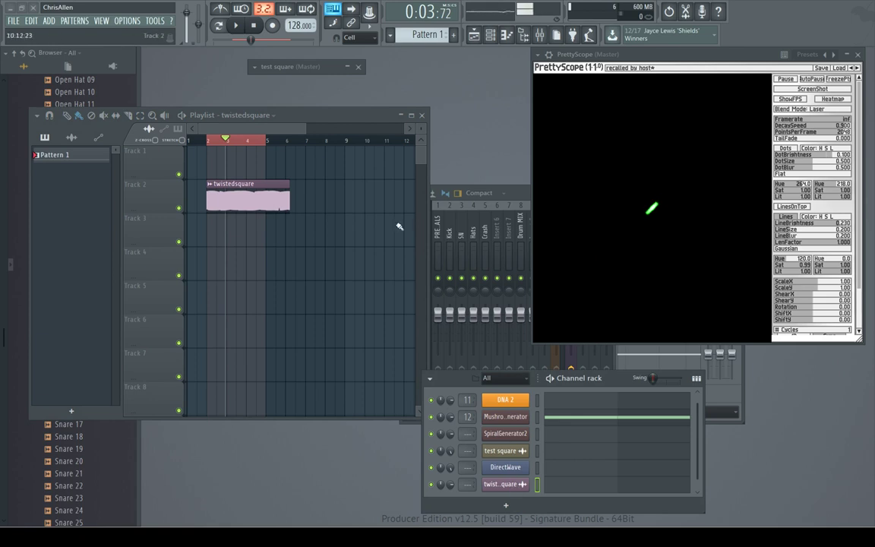
Step: Set the twistedsquare sample's root note to A4 in its channel settings
{"action": "left_click", "coordinate": [520, 486]}
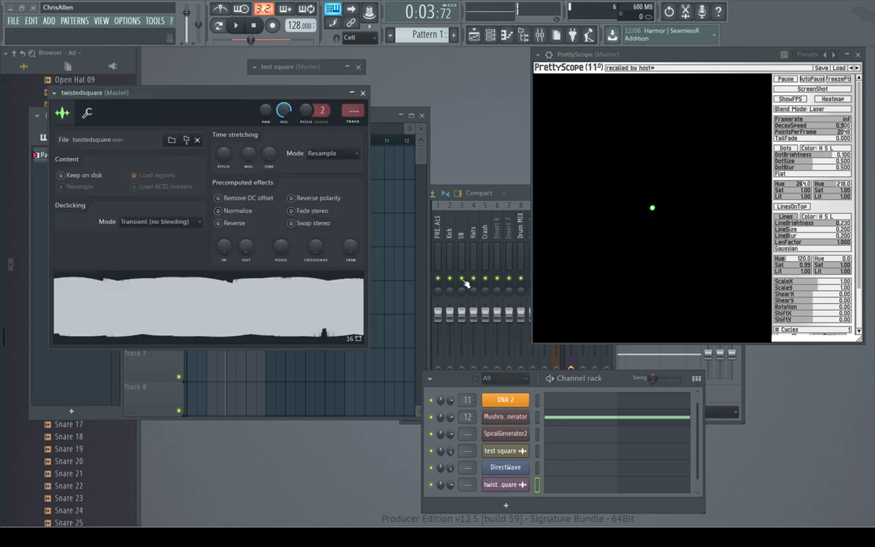
{"action": "left_click_drag", "start_coordinate": [254, 94], "coordinate": [593, 223]}
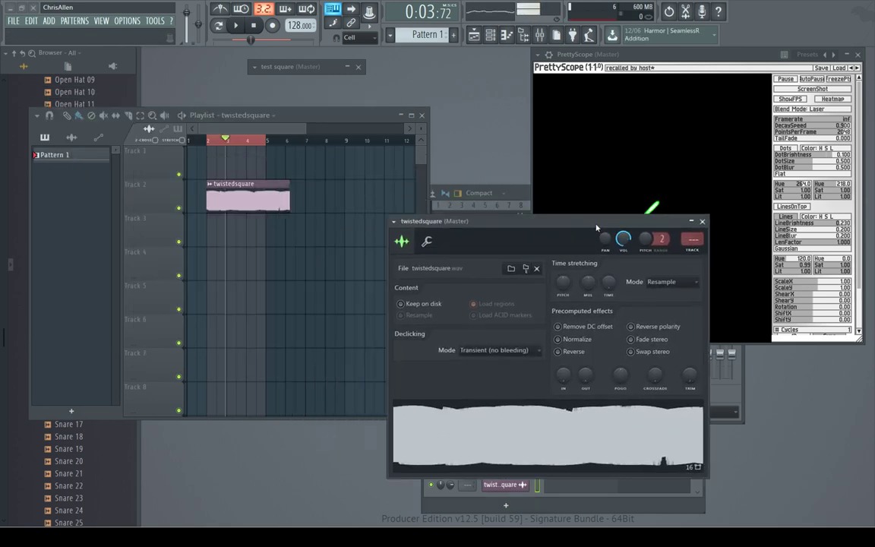
{"action": "left_click", "coordinate": [428, 243]}
{"action": "left_click_drag", "start_coordinate": [456, 220], "coordinate": [529, 170]}
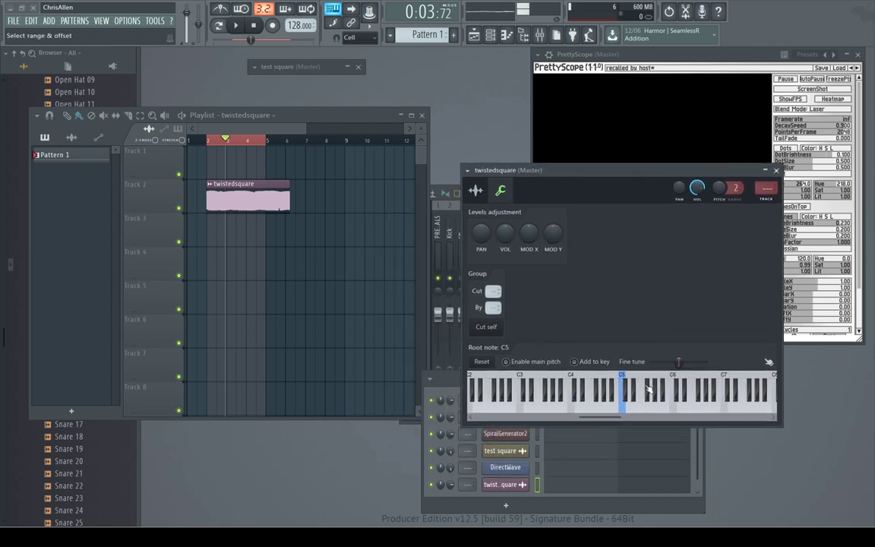
{"action": "left_click", "coordinate": [610, 408]}
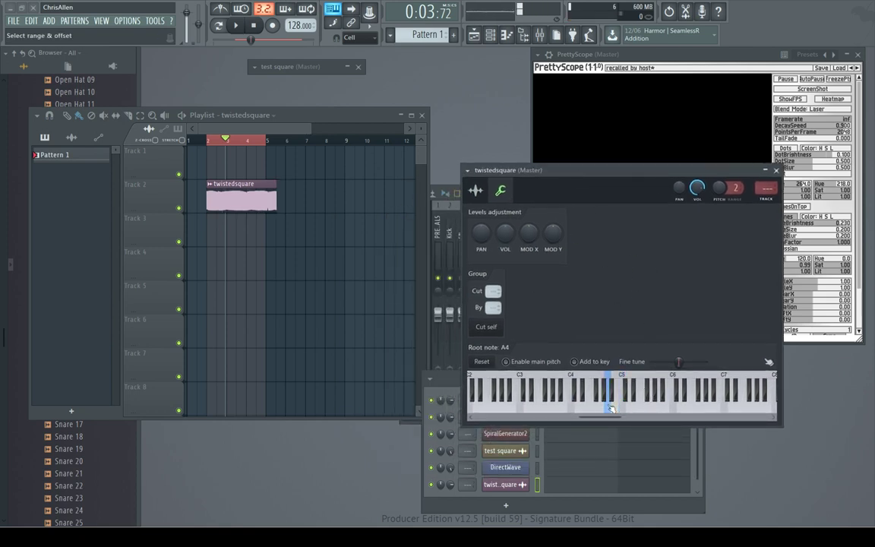
{"action": "left_click", "coordinate": [475, 192]}
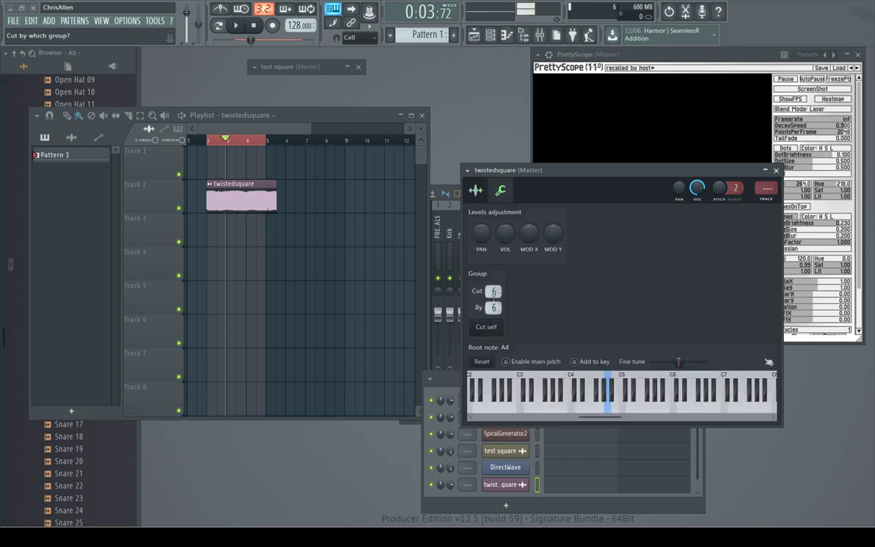
{"action": "left_click_drag", "start_coordinate": [551, 170], "coordinate": [564, 222]}
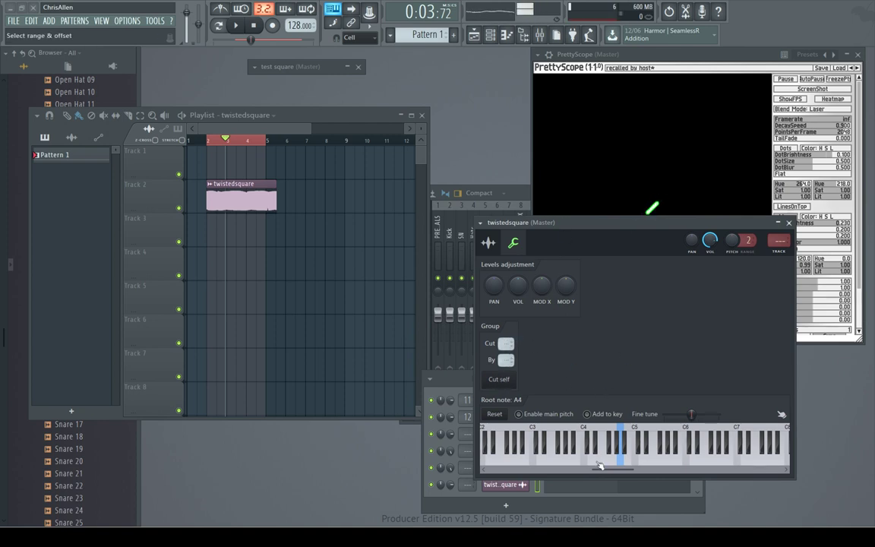
{"action": "left_click_drag", "start_coordinate": [620, 222], "coordinate": [453, 164]}
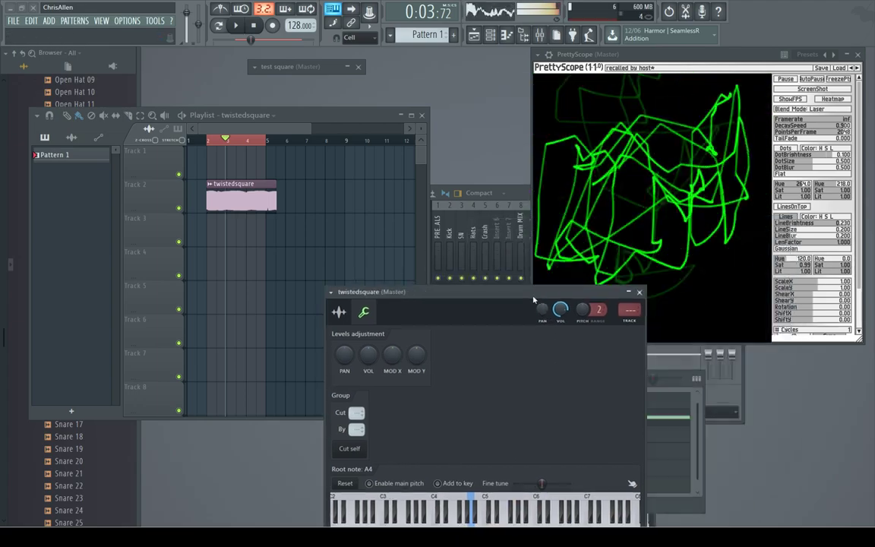
{"action": "left_click", "coordinate": [236, 24]}
{"action": "mouse_move", "coordinate": [466, 171]}
{"action": "left_mouse_down"}
{"action": "mouse_move", "coordinate": [479, 171]}
{"action": "mouse_move", "coordinate": [452, 214]}
{"action": "left_mouse_up"}
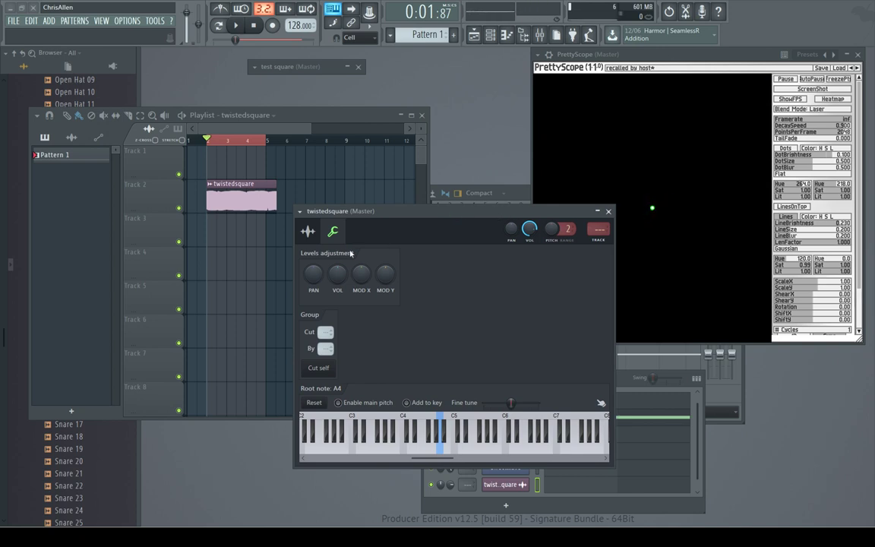
Step: Put the twistedsquare sample in cut group 6 and preview a couple of notes
{"action": "left_click", "coordinate": [326, 348]}
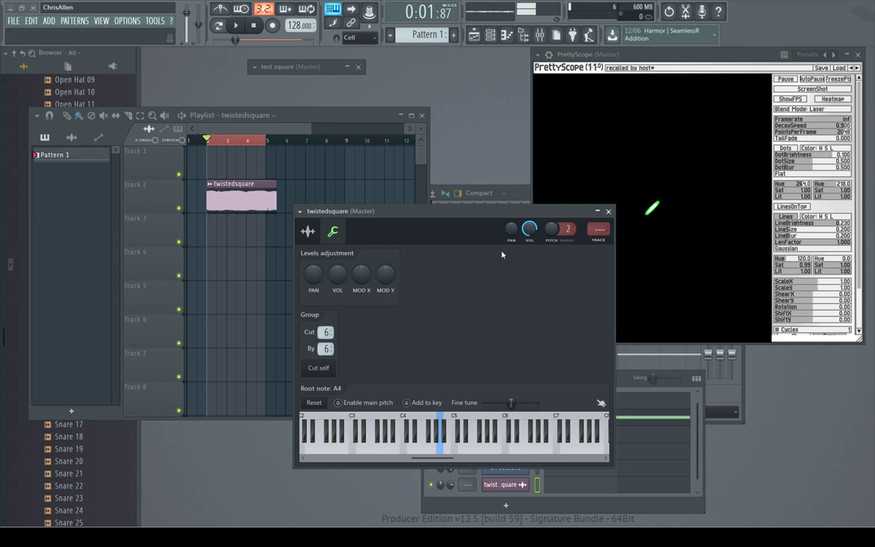
{"action": "left_click_drag", "start_coordinate": [429, 448], "coordinate": [401, 454]}
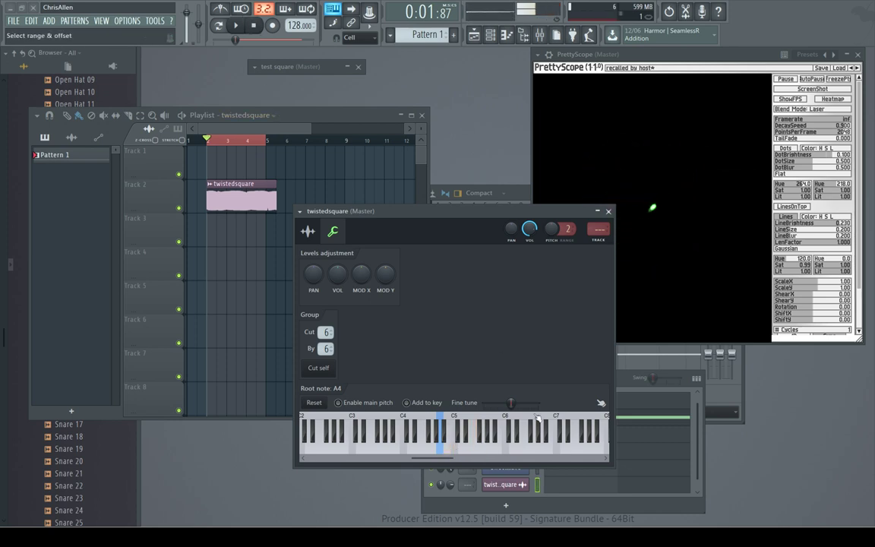
{"action": "left_click", "coordinate": [456, 453]}
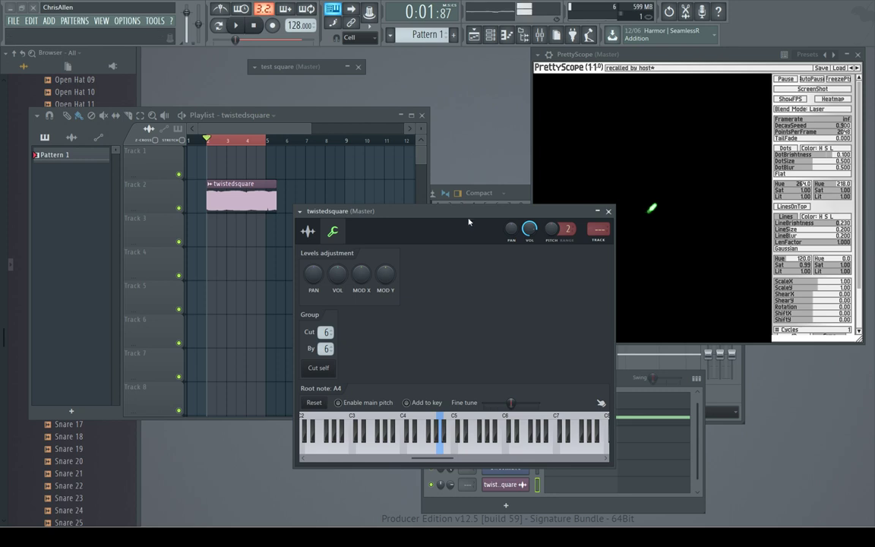
{"action": "left_click_drag", "start_coordinate": [466, 216], "coordinate": [427, 222]}
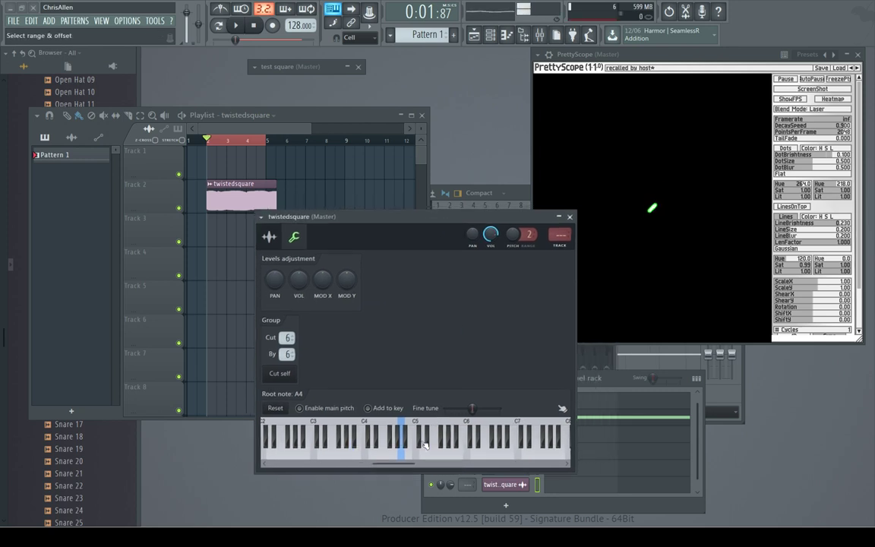
{"action": "left_click_drag", "start_coordinate": [437, 227], "coordinate": [437, 222]}
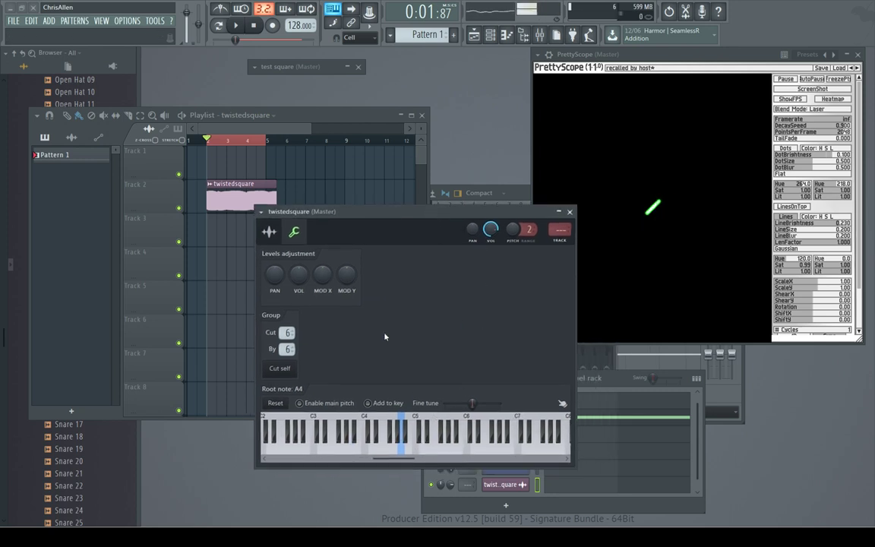
Step: Play several keys to watch the tuned sample draw the twisted cube in PrettyScope
{"action": "left_click", "coordinate": [400, 436]}
{"action": "left_click", "coordinate": [511, 437]}
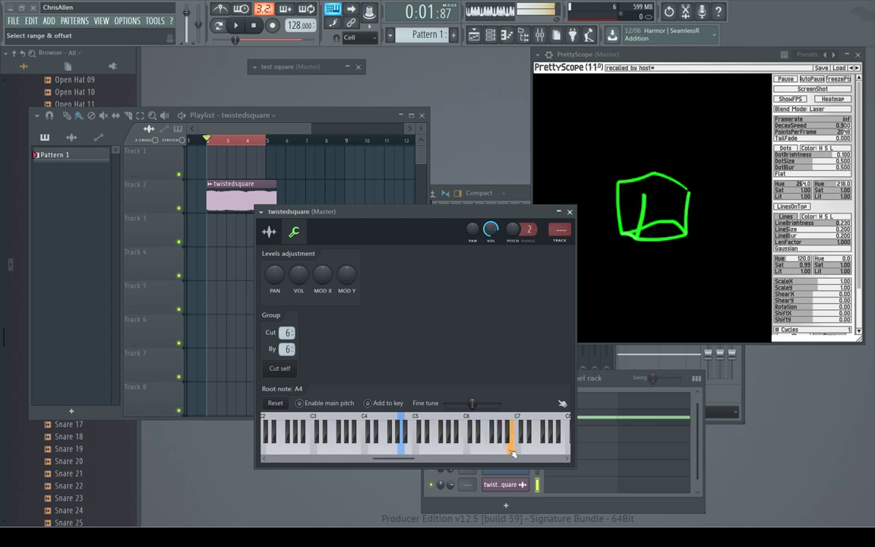
{"action": "left_click", "coordinate": [417, 437]}
{"action": "left_click", "coordinate": [342, 437]}
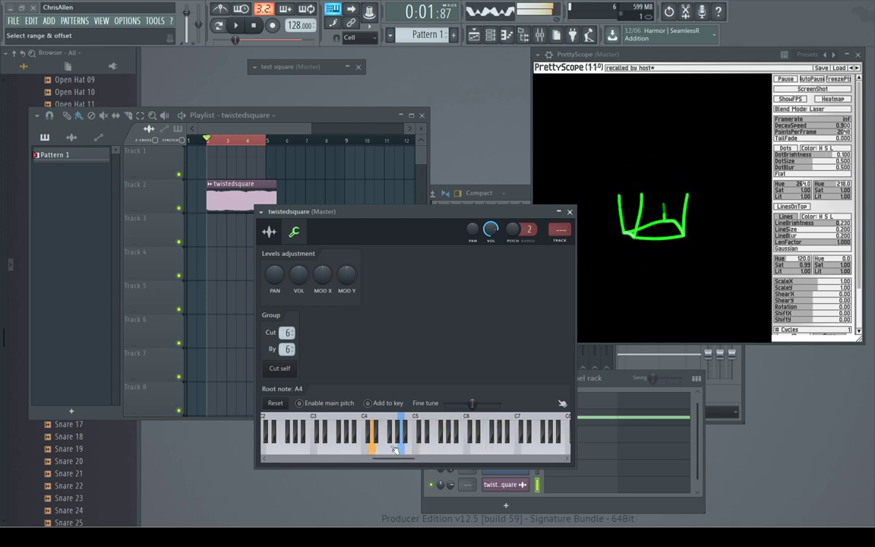
{"action": "left_click", "coordinate": [358, 436]}
{"action": "left_click", "coordinate": [472, 436]}
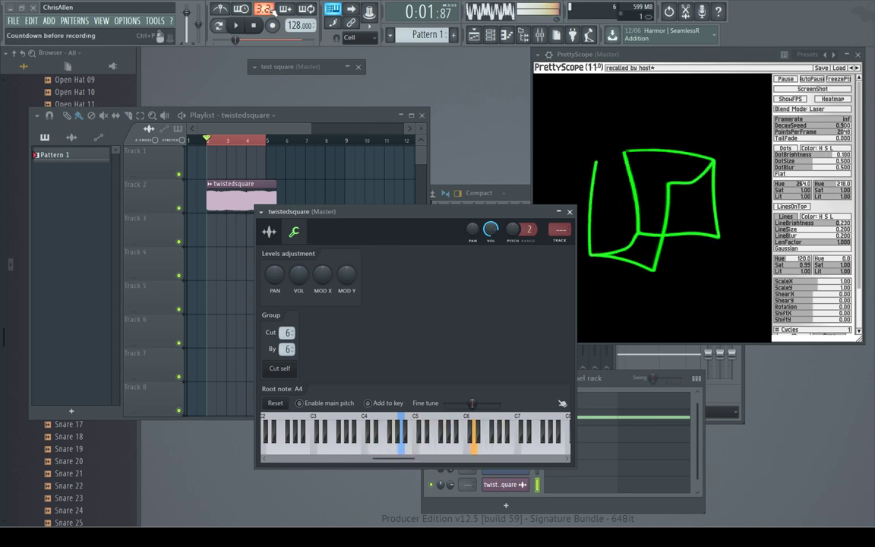
Step: Close the twistedsquare settings and add a DirectWave instrument channel to the Channel rack
{"action": "left_click", "coordinate": [569, 211]}
{"action": "left_click_drag", "start_coordinate": [611, 380], "coordinate": [528, 318]}
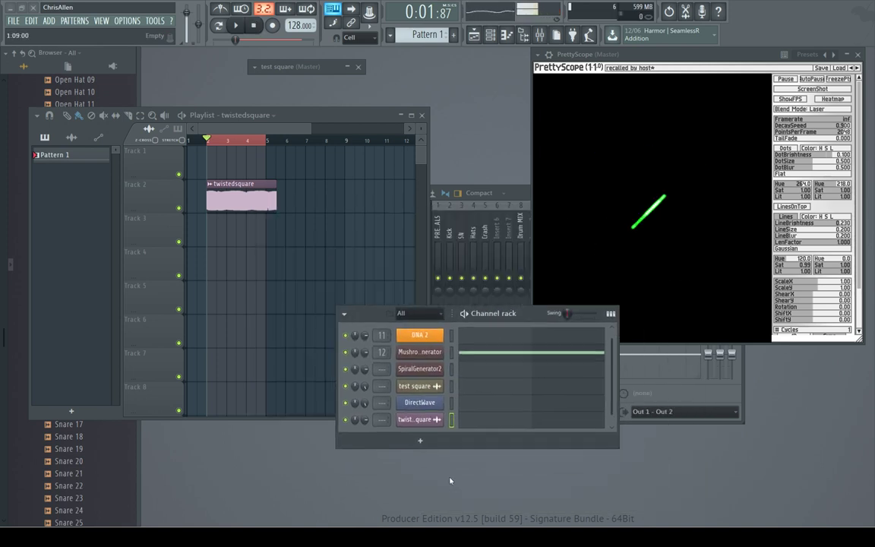
{"action": "left_click", "coordinate": [418, 440]}
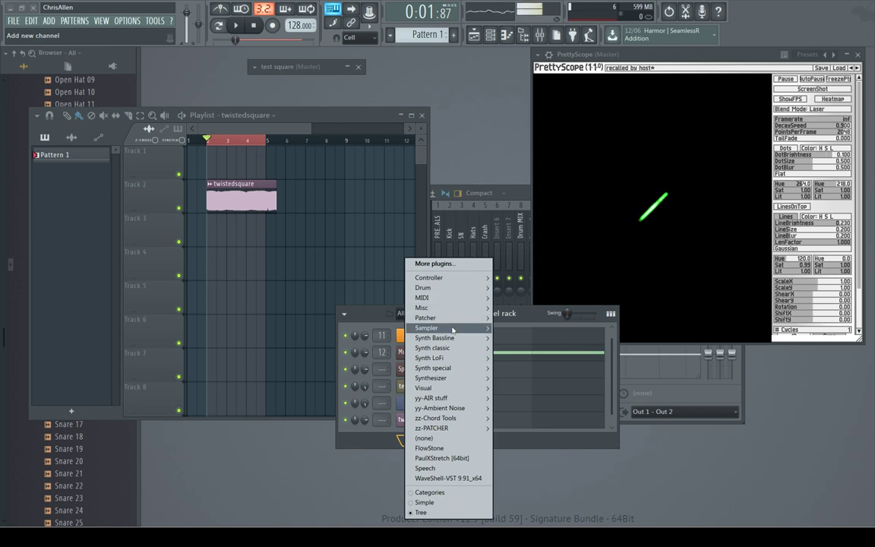
{"action": "mouse_move", "coordinate": [427, 327]}
{"action": "left_click", "coordinate": [526, 358]}
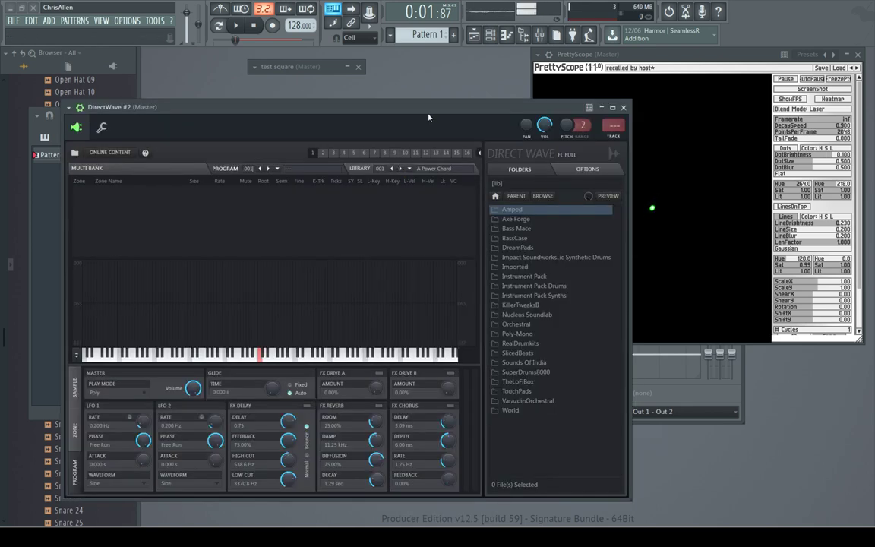
Step: Drag the twistedsquare waveform into DirectWave as its single zone
{"action": "left_click_drag", "start_coordinate": [384, 101], "coordinate": [607, 123]}
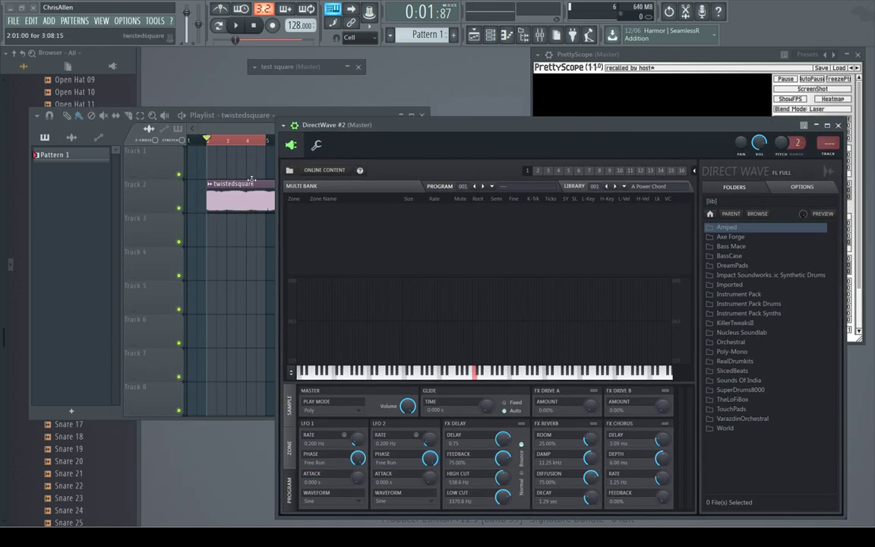
{"action": "double_click", "coordinate": [222, 182]}
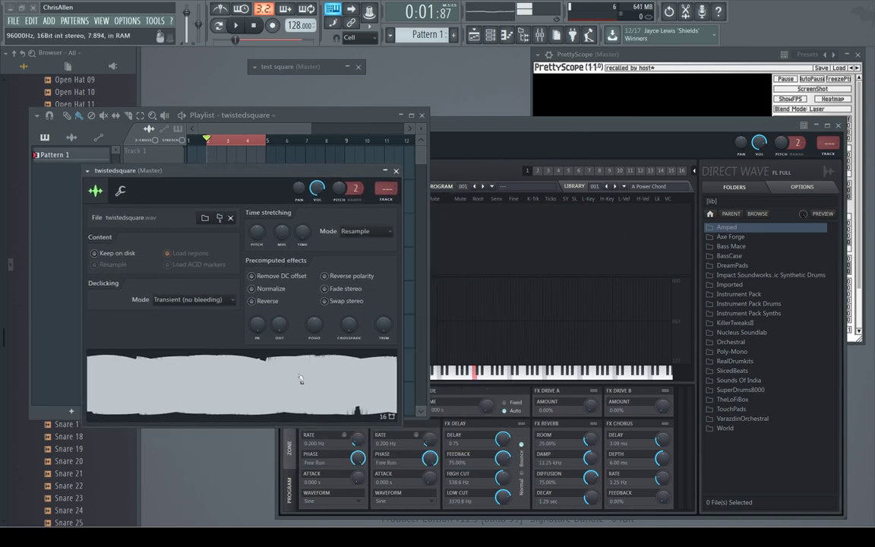
{"action": "left_click_drag", "start_coordinate": [300, 380], "coordinate": [544, 336]}
{"action": "left_click_drag", "start_coordinate": [589, 129], "coordinate": [394, 129]}
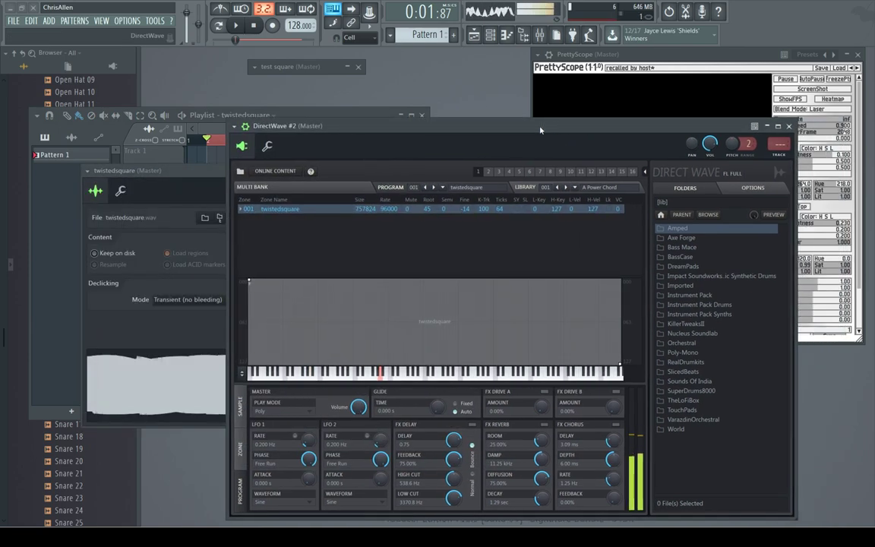
{"action": "left_click_drag", "start_coordinate": [577, 134], "coordinate": [453, 105]}
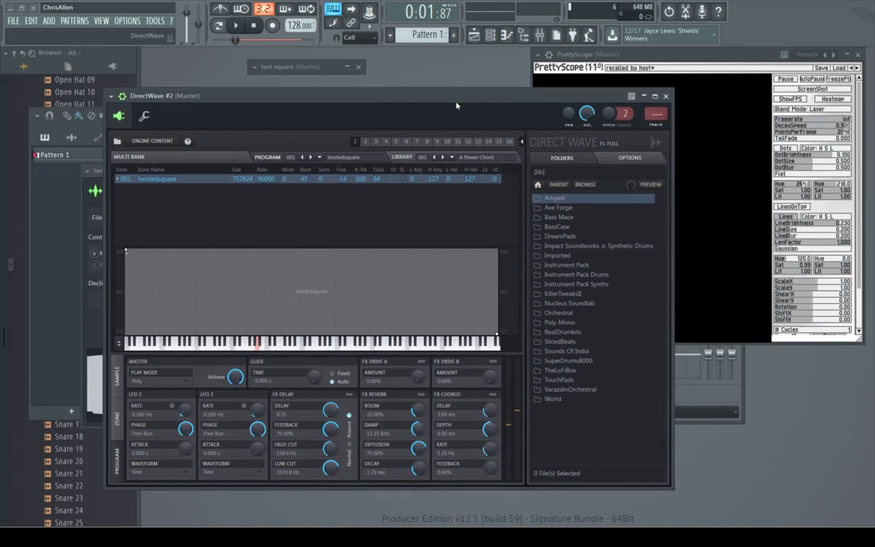
Step: Set DirectWave's root note to A4 and switch its polyphony to Mono
{"action": "left_click", "coordinate": [141, 116]}
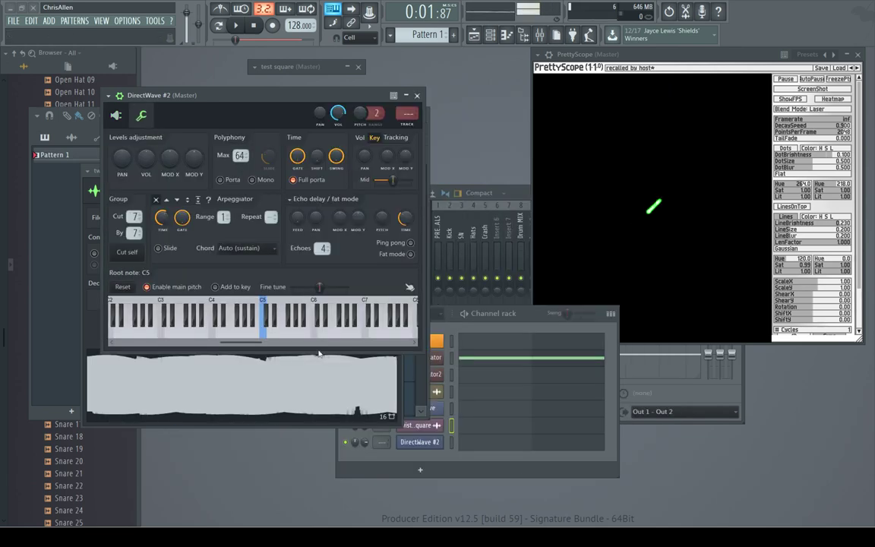
{"action": "right_click", "coordinate": [249, 318]}
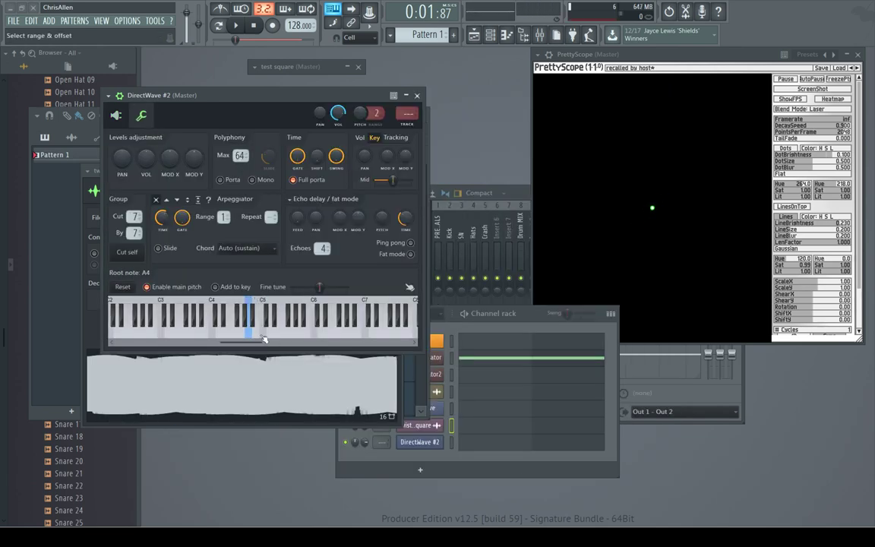
{"action": "left_click_drag", "start_coordinate": [310, 100], "coordinate": [494, 196]}
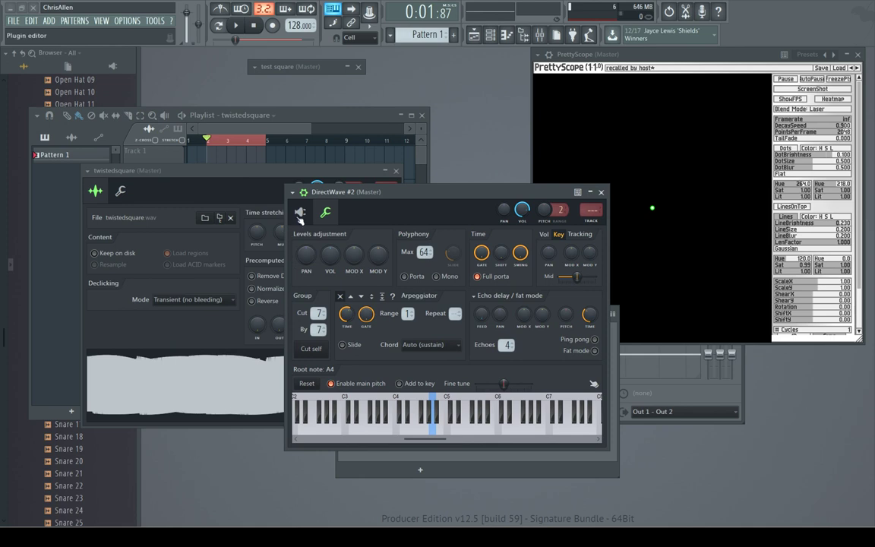
{"action": "left_click", "coordinate": [438, 275]}
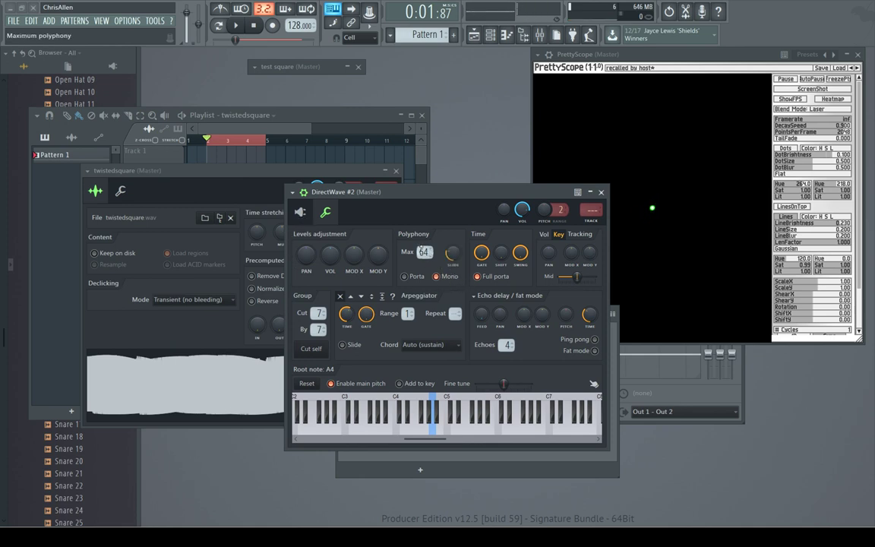
{"action": "left_click_drag", "start_coordinate": [473, 197], "coordinate": [354, 188]}
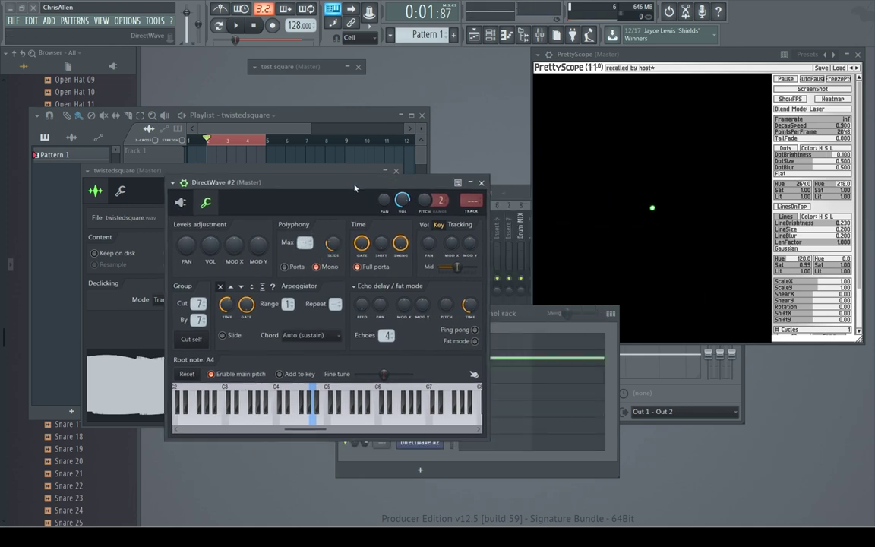
Step: Audition several notes on the mono DirectWave, then show its full zone editor
{"action": "left_click", "coordinate": [354, 416]}
{"action": "left_click", "coordinate": [327, 416]}
{"action": "left_click", "coordinate": [263, 416]}
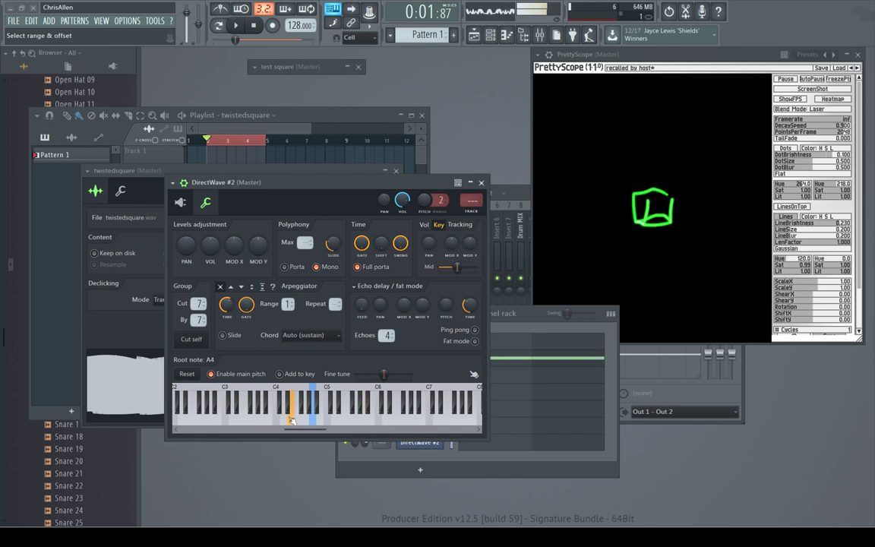
{"action": "left_click", "coordinate": [236, 406]}
{"action": "left_click", "coordinate": [357, 417]}
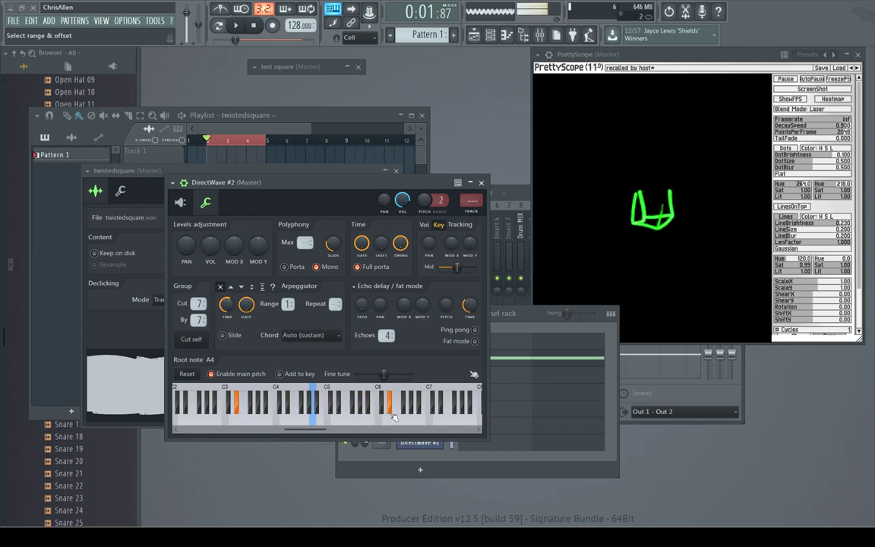
{"action": "left_click", "coordinate": [371, 421]}
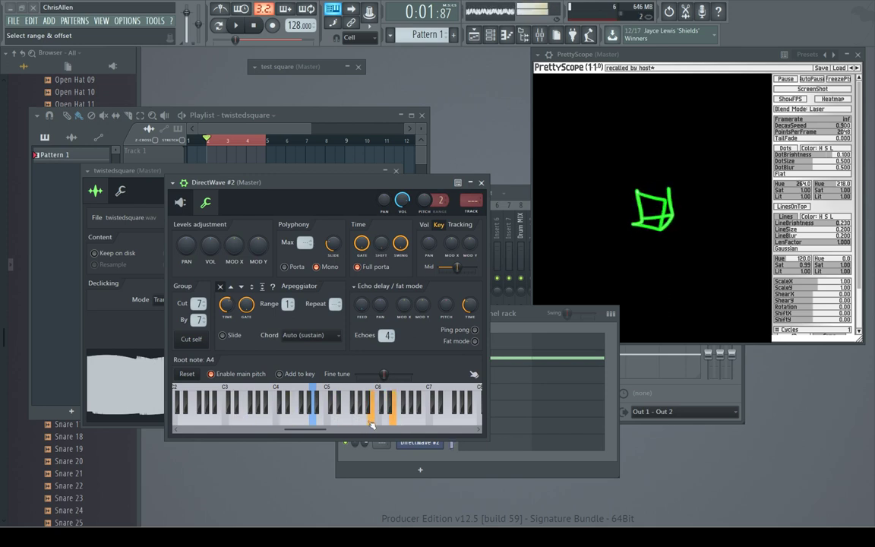
{"action": "left_click", "coordinate": [378, 422]}
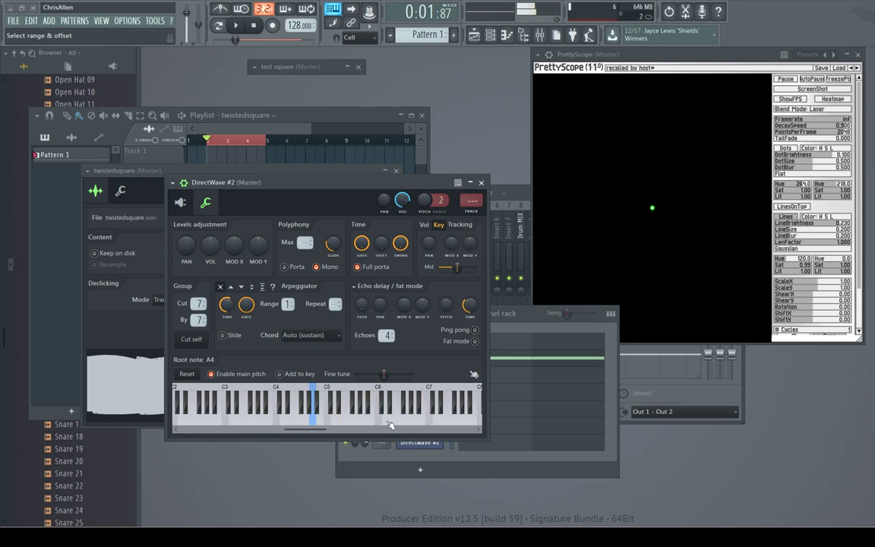
{"action": "mouse_move", "coordinate": [250, 182]}
{"action": "left_mouse_down"}
{"action": "mouse_move", "coordinate": [301, 199]}
{"action": "mouse_move", "coordinate": [255, 105]}
{"action": "left_mouse_up"}
{"action": "left_click", "coordinate": [231, 220]}
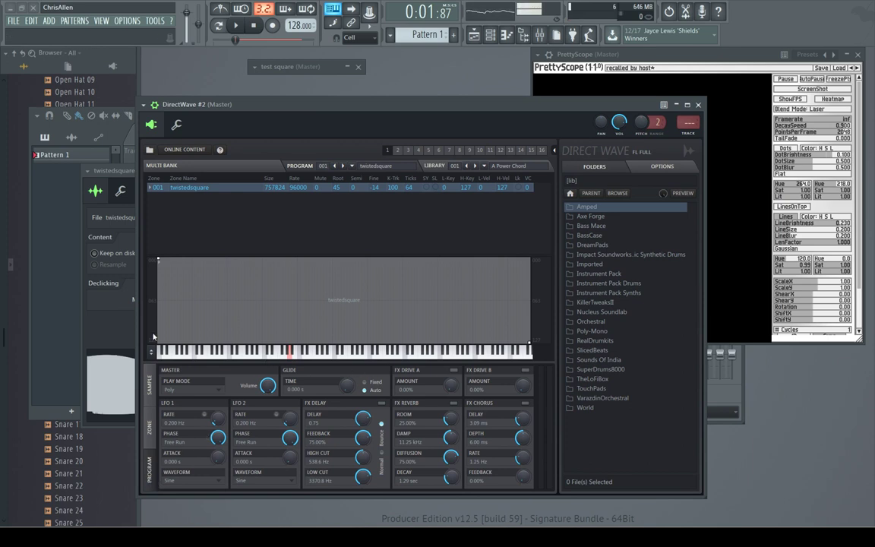
Step: Move the DirectWave sample start marker to 429213 and preview the result
{"action": "left_click", "coordinate": [151, 389]}
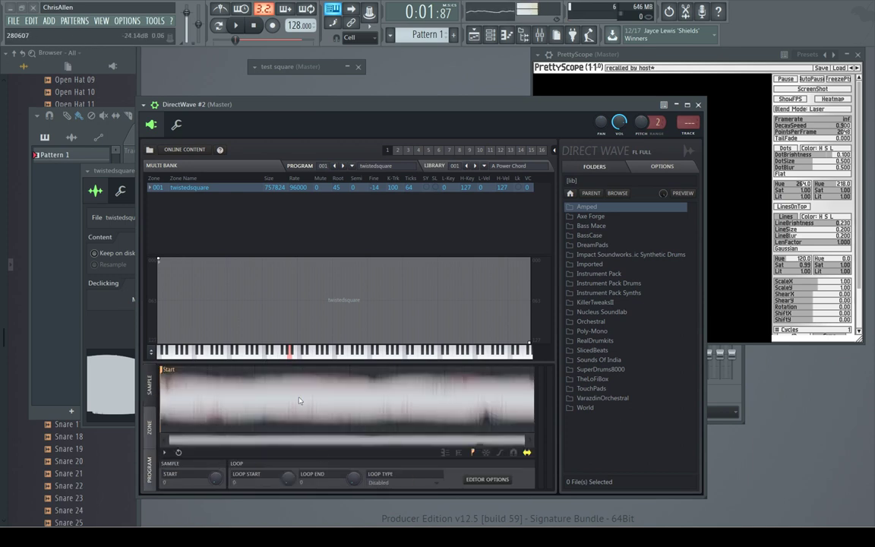
{"action": "left_click_drag", "start_coordinate": [172, 371], "coordinate": [382, 375]}
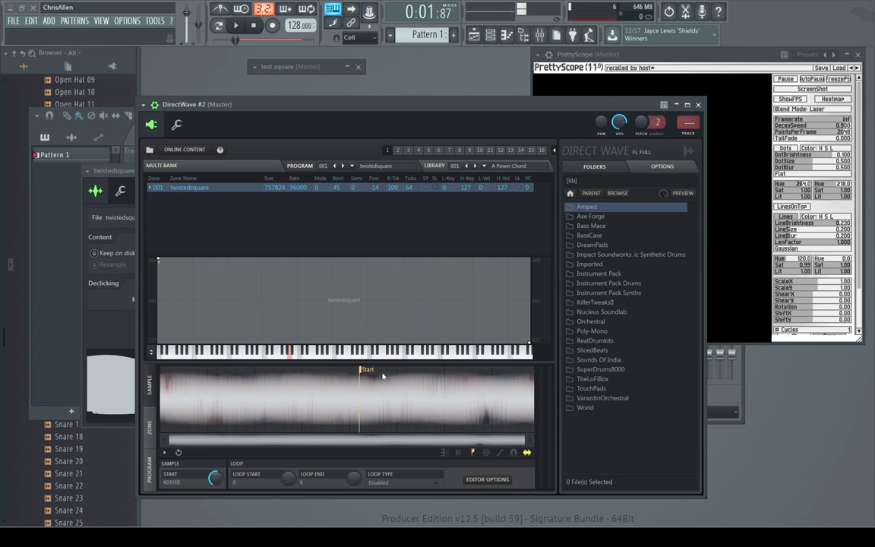
{"action": "left_click_drag", "start_coordinate": [535, 105], "coordinate": [414, 65]}
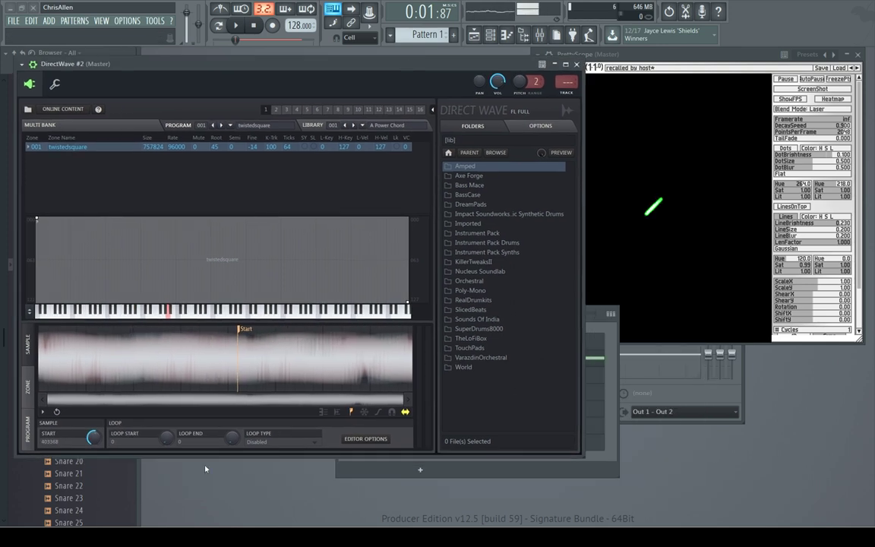
{"action": "left_click", "coordinate": [263, 310]}
{"action": "left_click", "coordinate": [305, 311]}
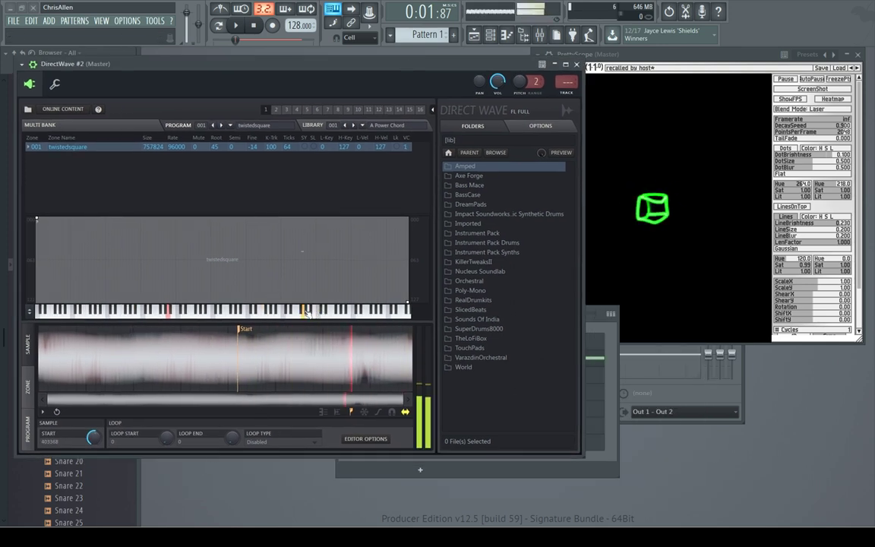
{"action": "left_click_drag", "start_coordinate": [244, 328], "coordinate": [257, 328]}
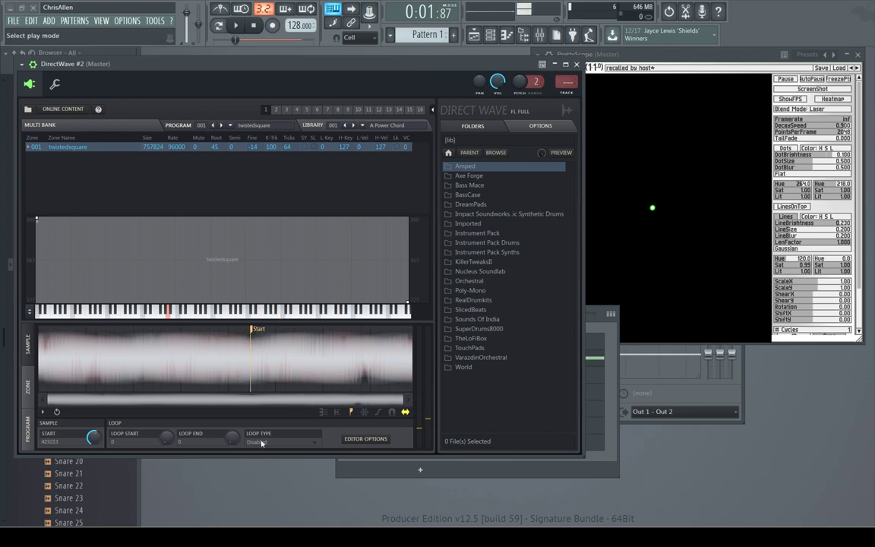
Step: Set the loop type to Forward with loop end 250534, then test a few notes
{"action": "left_click", "coordinate": [261, 443]}
{"action": "left_click", "coordinate": [260, 468]}
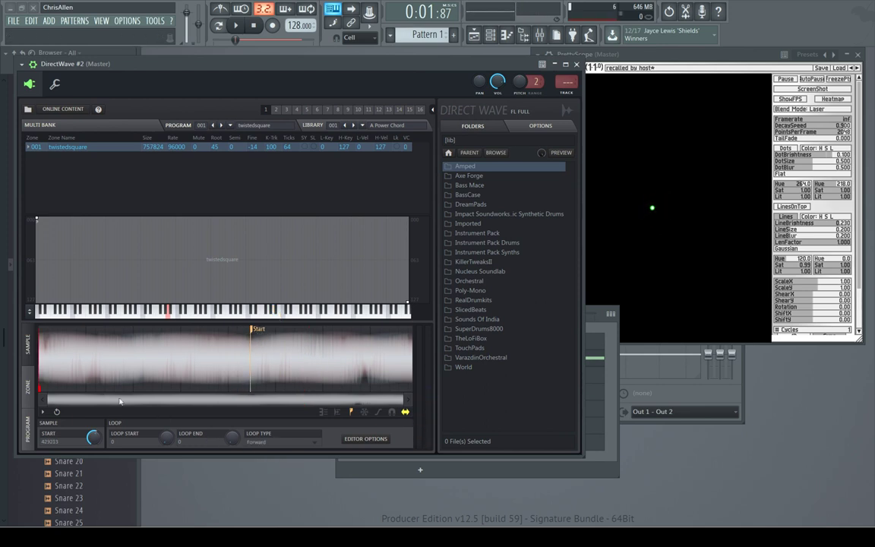
{"action": "left_click_drag", "start_coordinate": [232, 441], "coordinate": [249, 502]}
{"action": "left_click", "coordinate": [236, 317]}
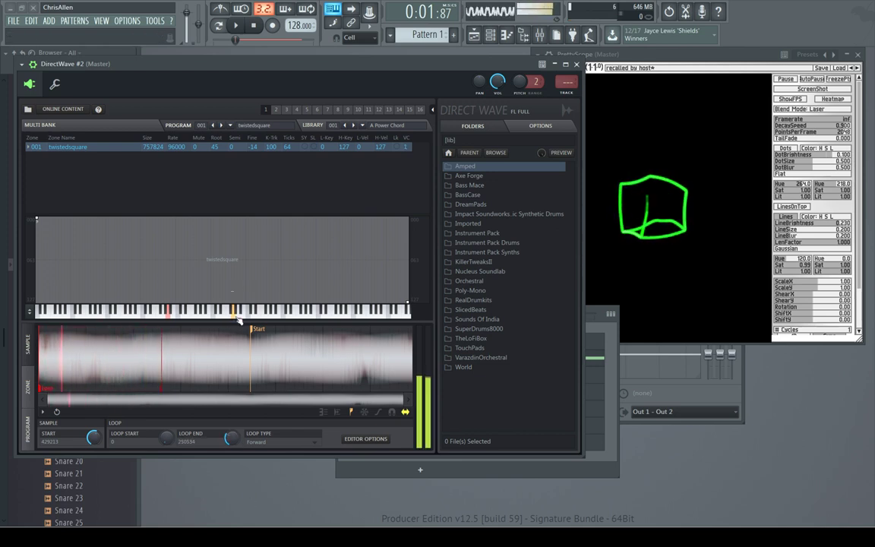
{"action": "left_click", "coordinate": [262, 312]}
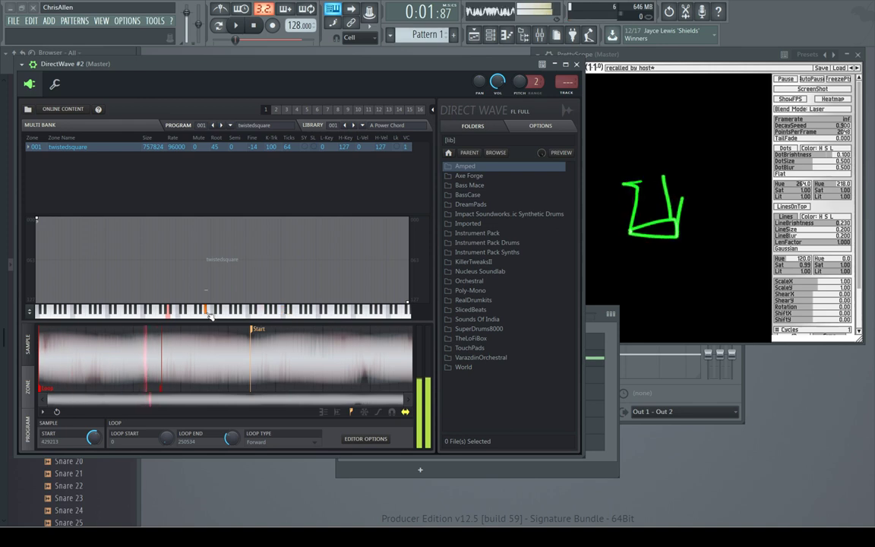
{"action": "left_click_drag", "start_coordinate": [341, 70], "coordinate": [398, 94]}
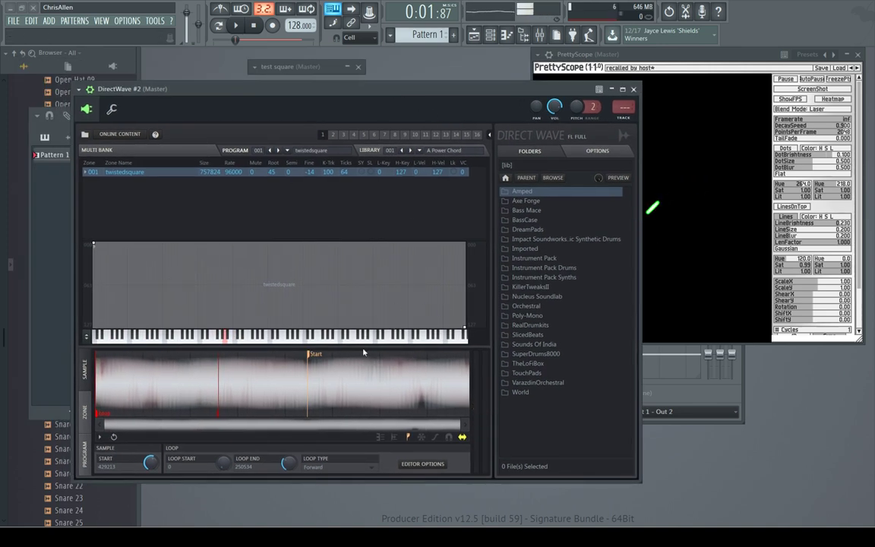
{"action": "left_click_drag", "start_coordinate": [478, 92], "coordinate": [495, 96]}
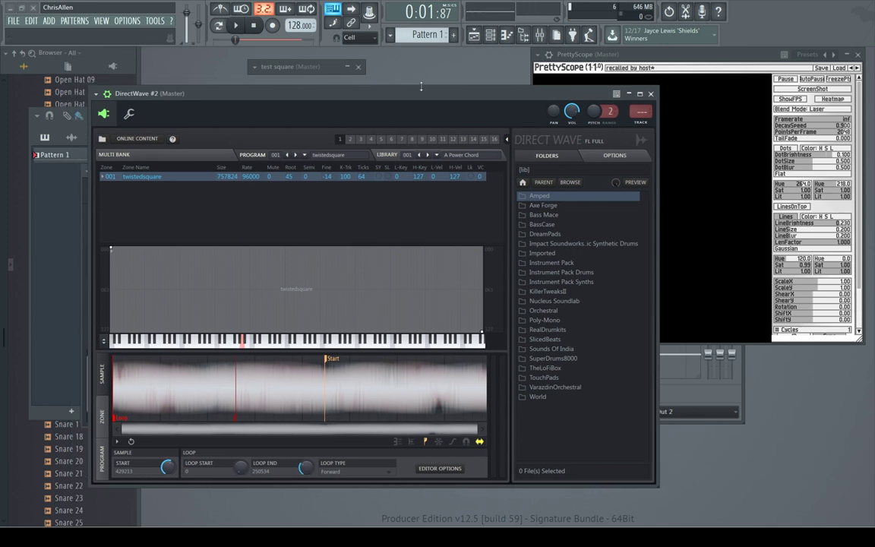
{"action": "left_click_drag", "start_coordinate": [379, 91], "coordinate": [411, 80]}
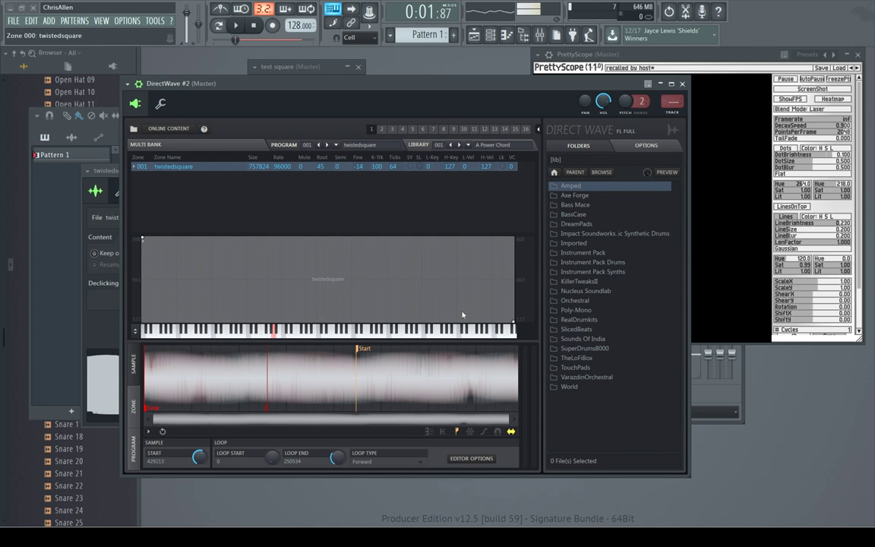
{"action": "left_click_drag", "start_coordinate": [385, 84], "coordinate": [425, 110]}
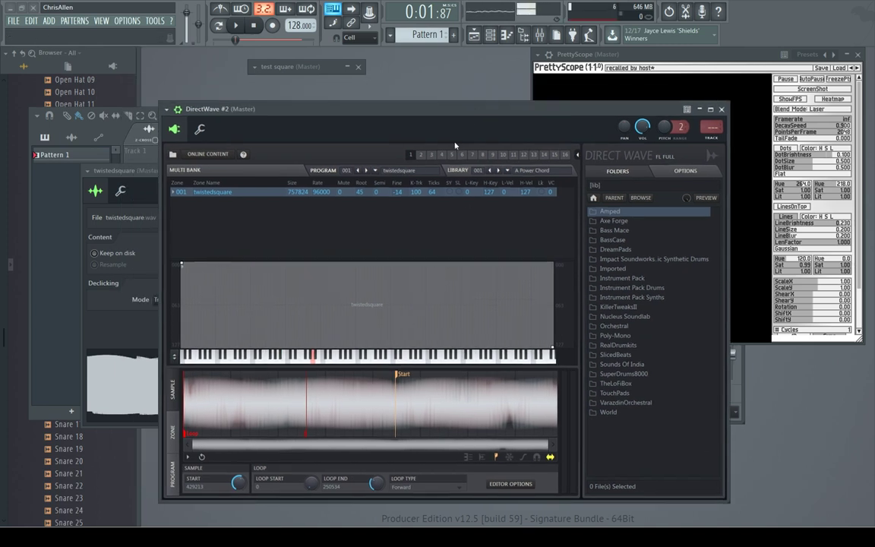
{"action": "left_click_drag", "start_coordinate": [475, 108], "coordinate": [510, 93]}
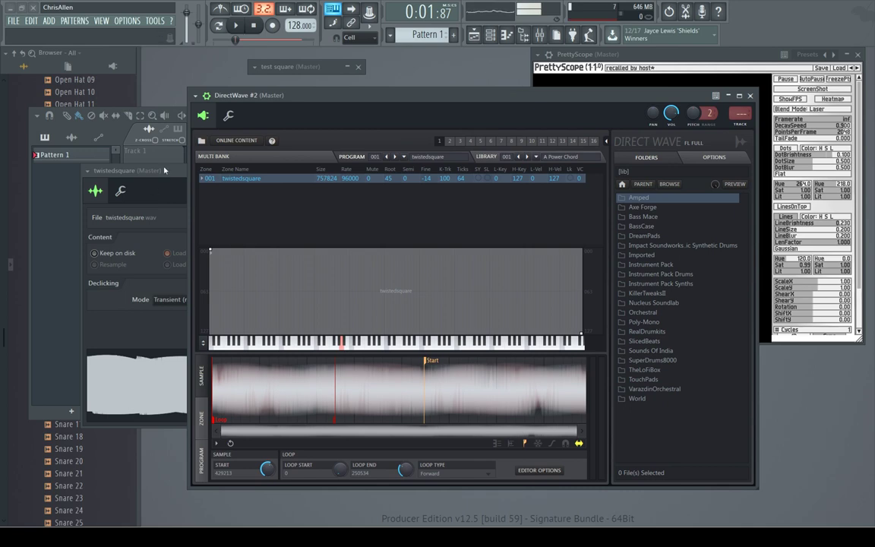
{"action": "left_click", "coordinate": [163, 170]}
{"action": "left_click_drag", "start_coordinate": [361, 105], "coordinate": [368, 105]}
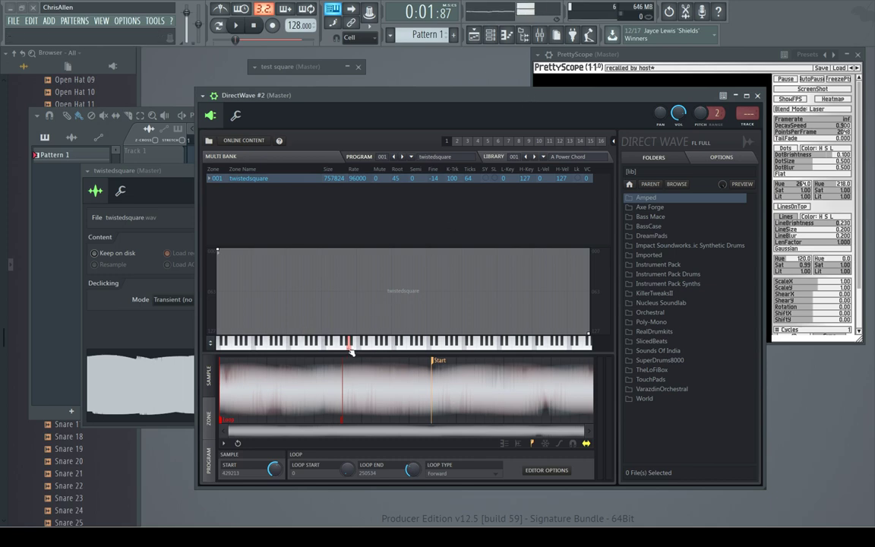
{"action": "mouse_move", "coordinate": [510, 103]}
{"action": "left_mouse_down"}
{"action": "mouse_move", "coordinate": [422, 119]}
{"action": "mouse_move", "coordinate": [371, 60]}
{"action": "left_mouse_up"}
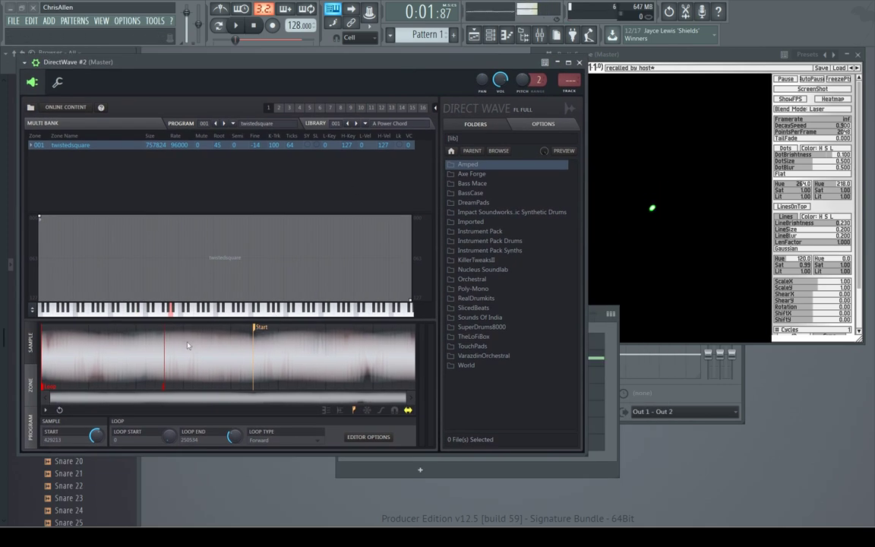
{"action": "left_click", "coordinate": [187, 346]}
{"action": "left_click", "coordinate": [303, 332]}
{"action": "left_click", "coordinate": [318, 307]}
{"action": "mouse_move", "coordinate": [368, 65]}
{"action": "left_mouse_down"}
{"action": "mouse_move", "coordinate": [412, 73]}
{"action": "mouse_move", "coordinate": [452, 106]}
{"action": "mouse_move", "coordinate": [531, 84]}
{"action": "left_mouse_up"}
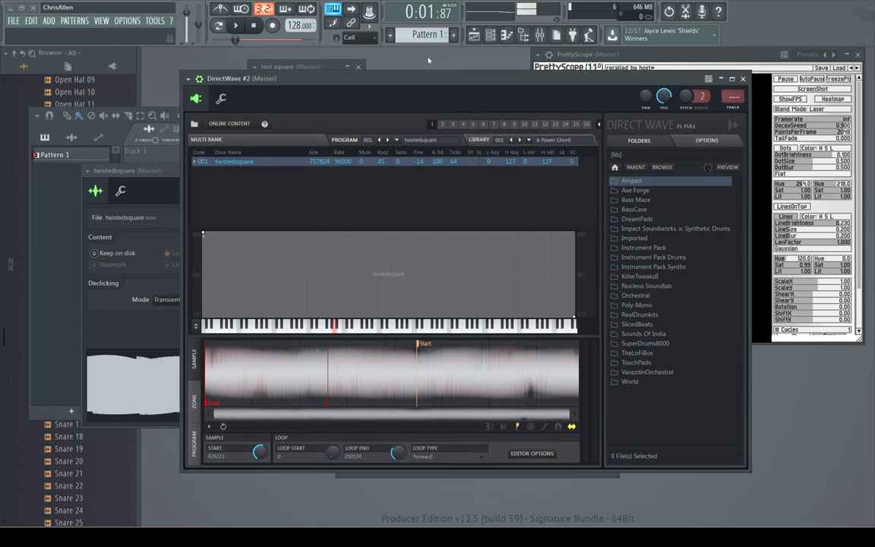
{"action": "left_click_drag", "start_coordinate": [428, 61], "coordinate": [391, 97]}
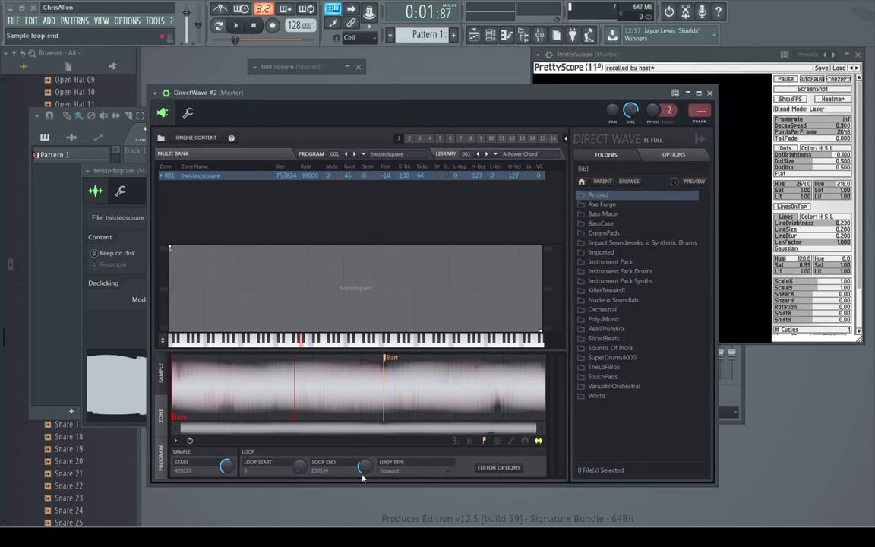